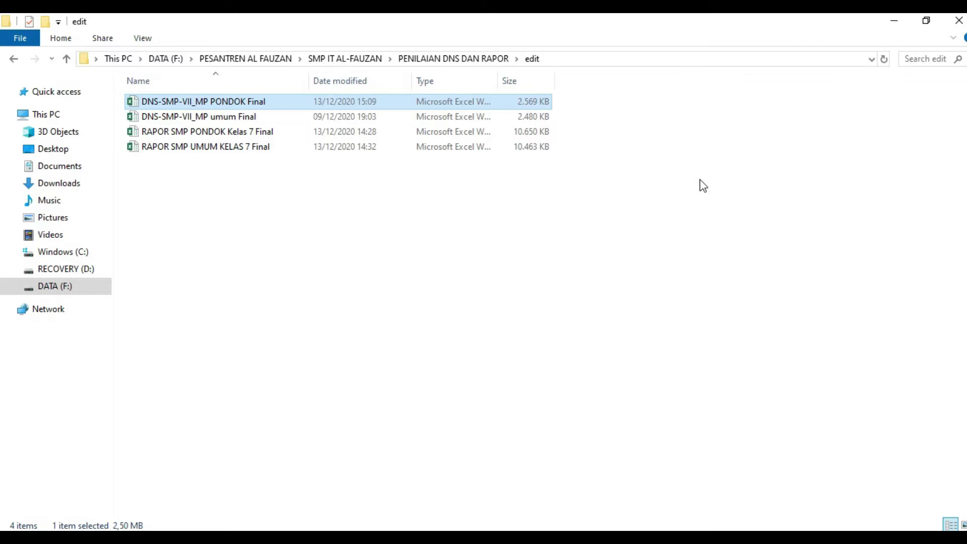
- Open the DNS-SMP-VII_MP PONDOK Final workbook, view its Identitas Sekolah sheet and return to the home menu
left_click(194, 103)
double_click(169, 101)
scroll(467, 216, "up", 1)
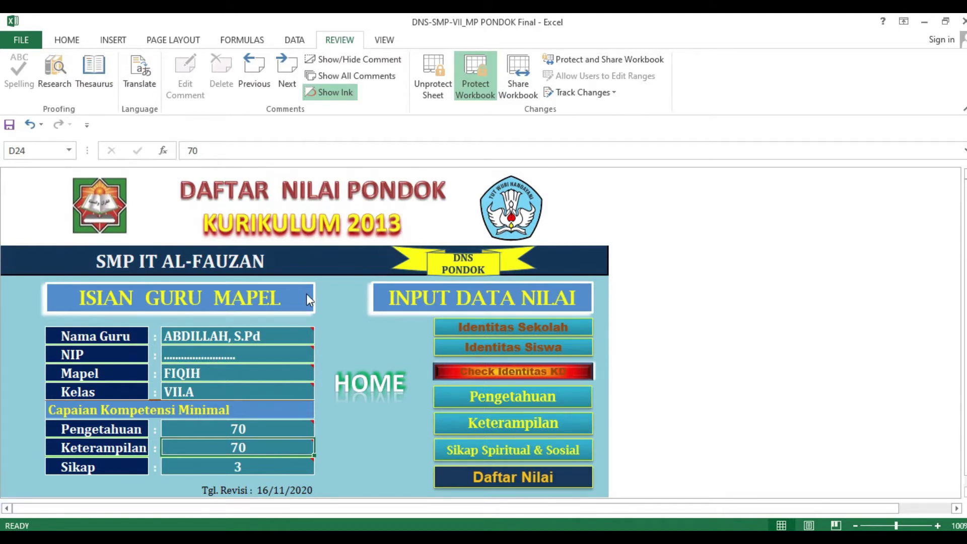
left_click(471, 330)
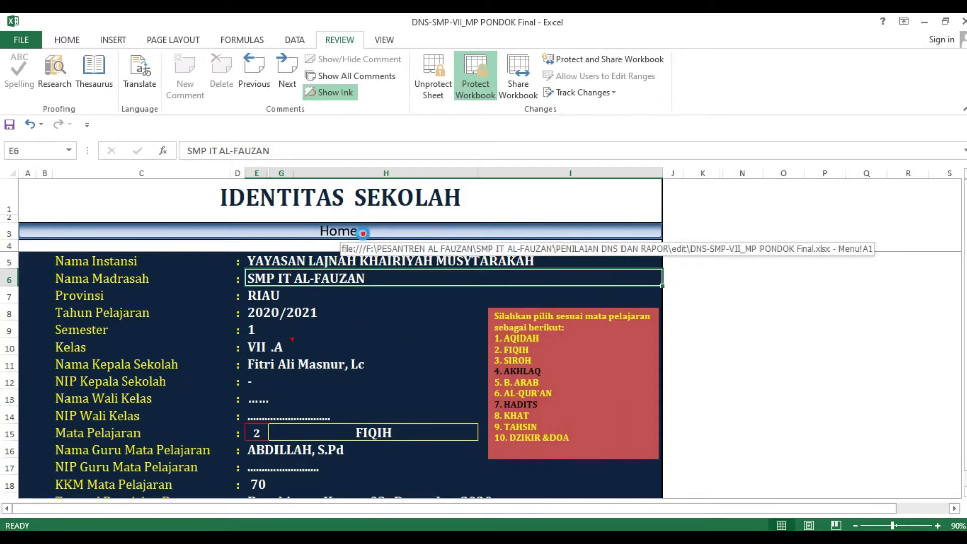
left_click(362, 233)
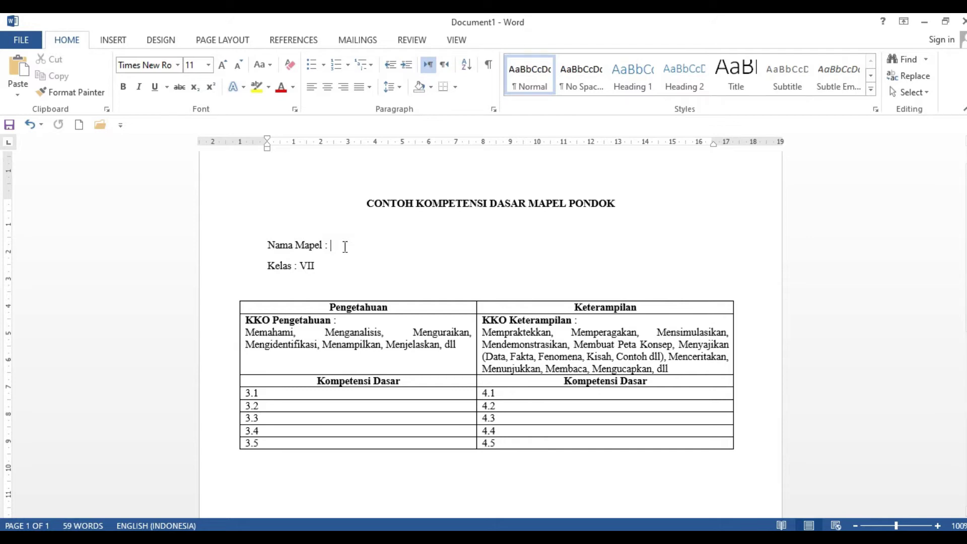
- Switch to the Word competency document and enter "Fiqih" as the Nama Mapel
type("Fiqih")
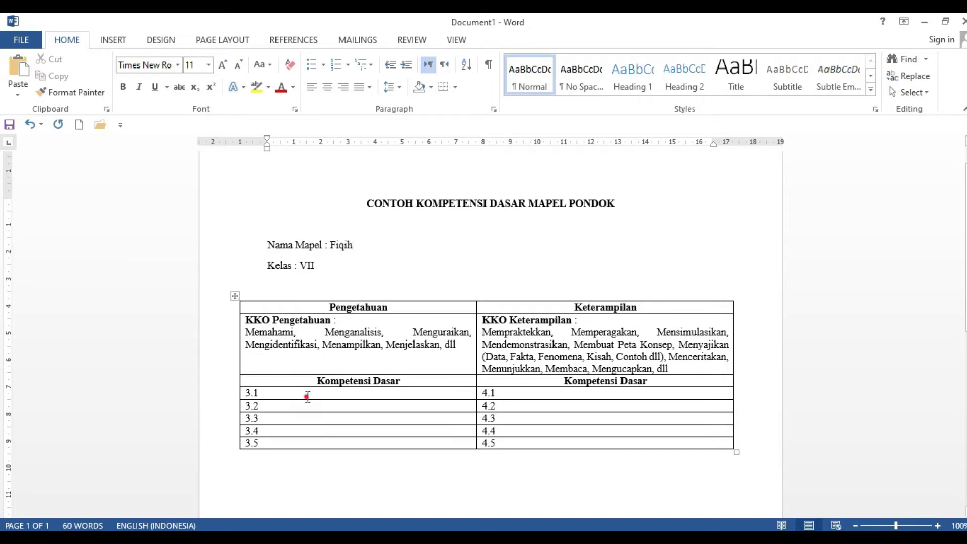
left_click(309, 393)
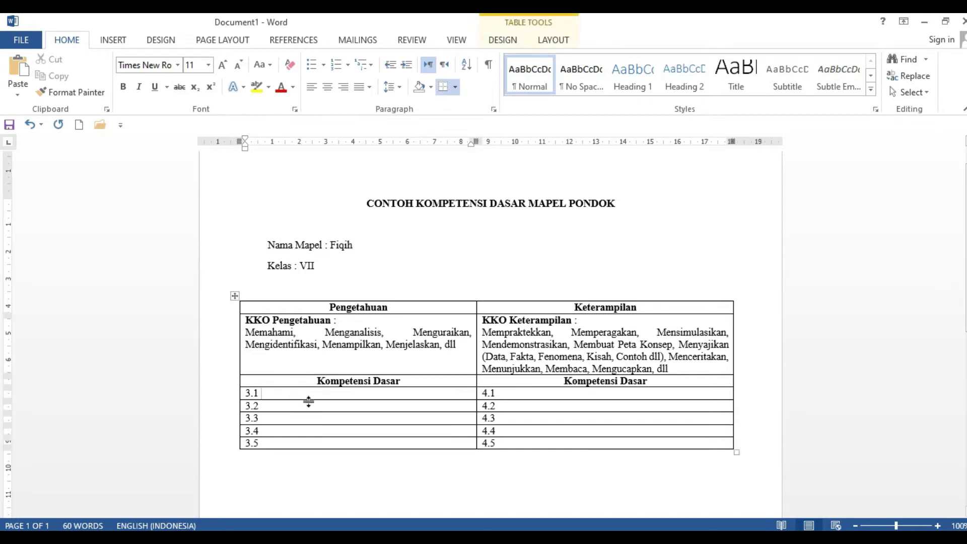
left_click(513, 393)
left_click(361, 395)
- Examine the KKO Pengetahuan heading and its list of operational verbs in the table
left_click_drag(246, 320, 298, 323)
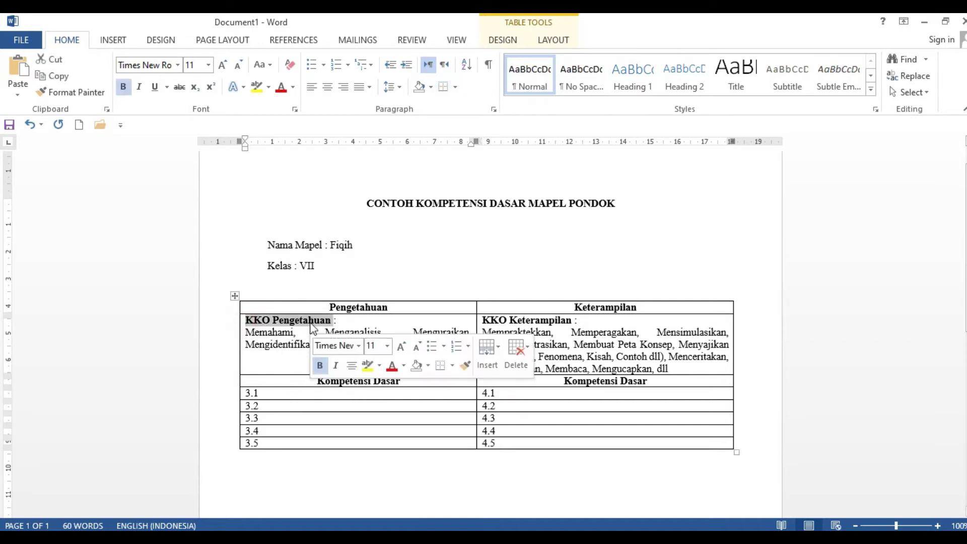
left_click(288, 344)
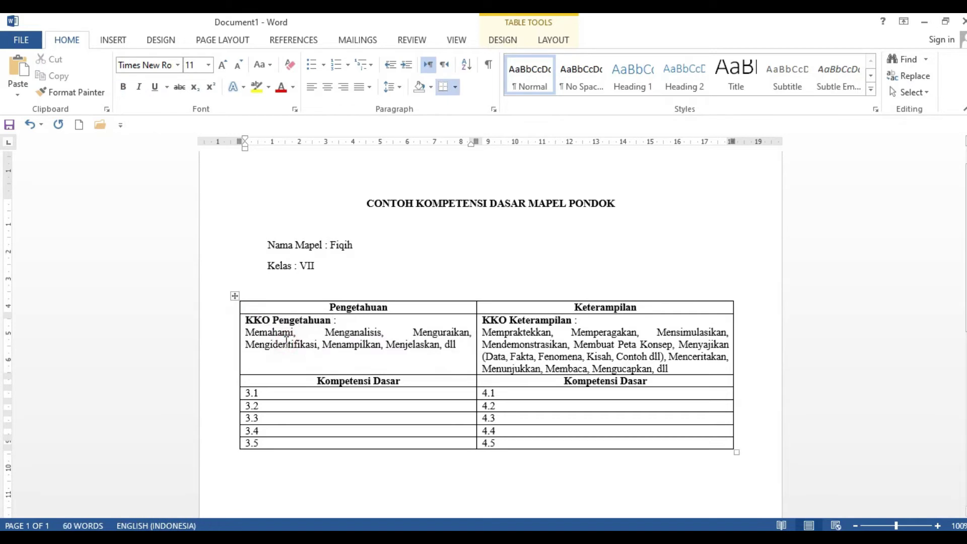
left_click_drag(245, 319, 315, 322)
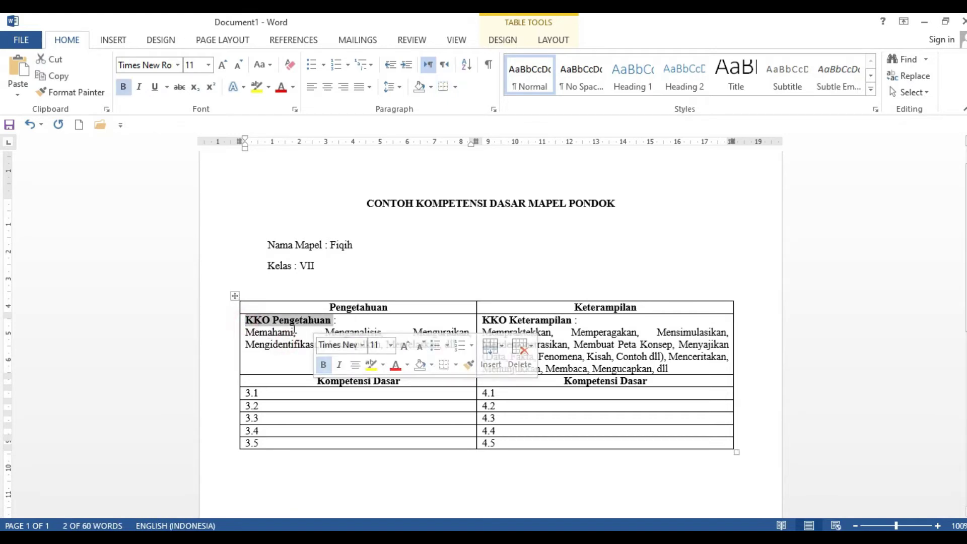
left_click(280, 332)
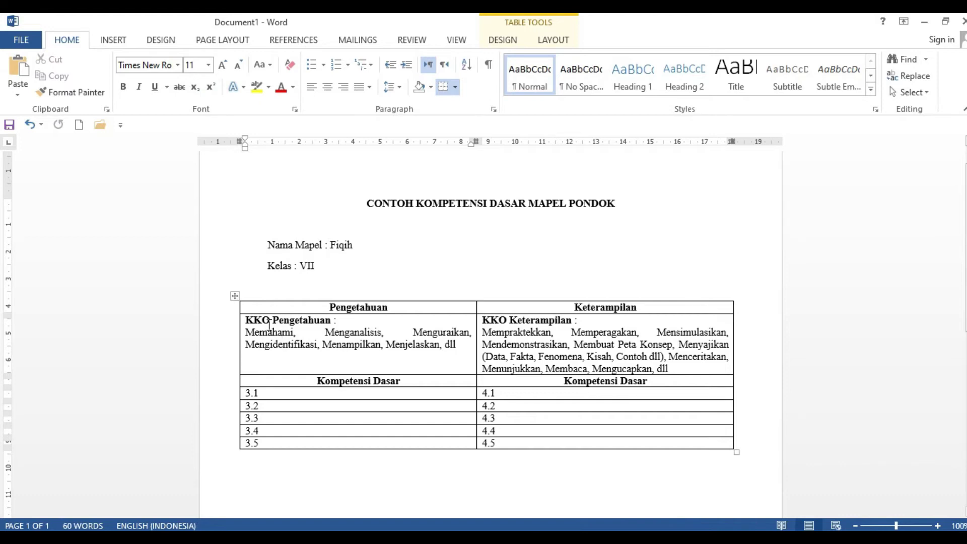
left_click(271, 321)
left_click(243, 324)
left_click(265, 322)
left_click(531, 323)
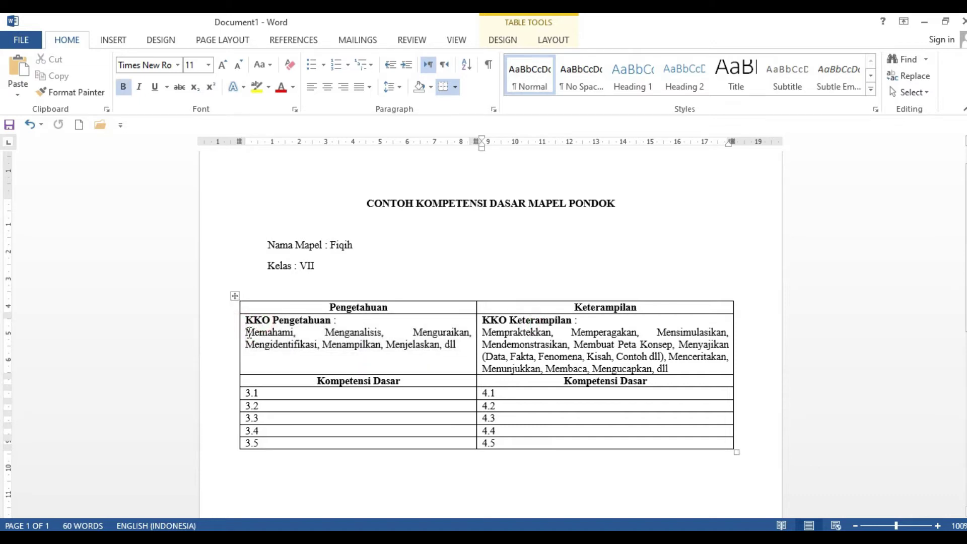
left_click_drag(245, 332, 458, 348)
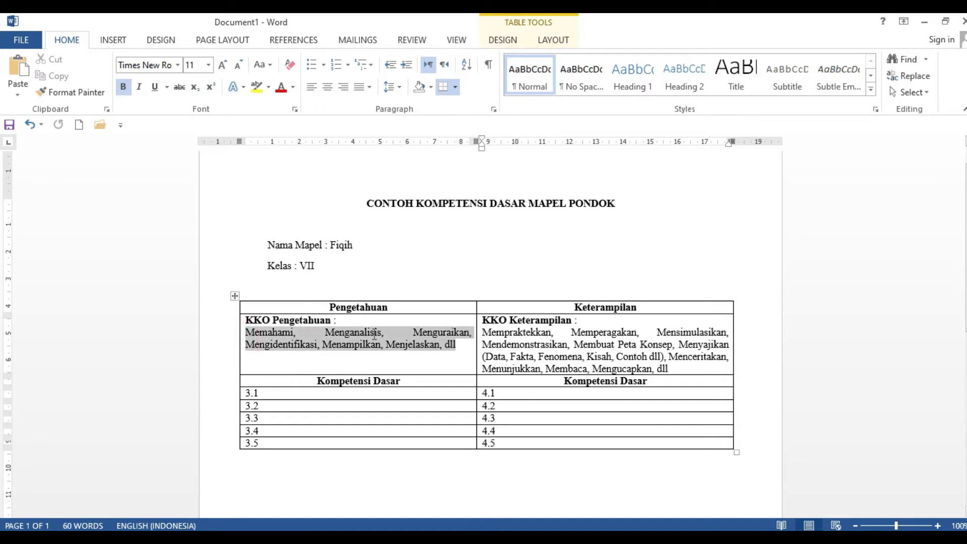
left_click(293, 333)
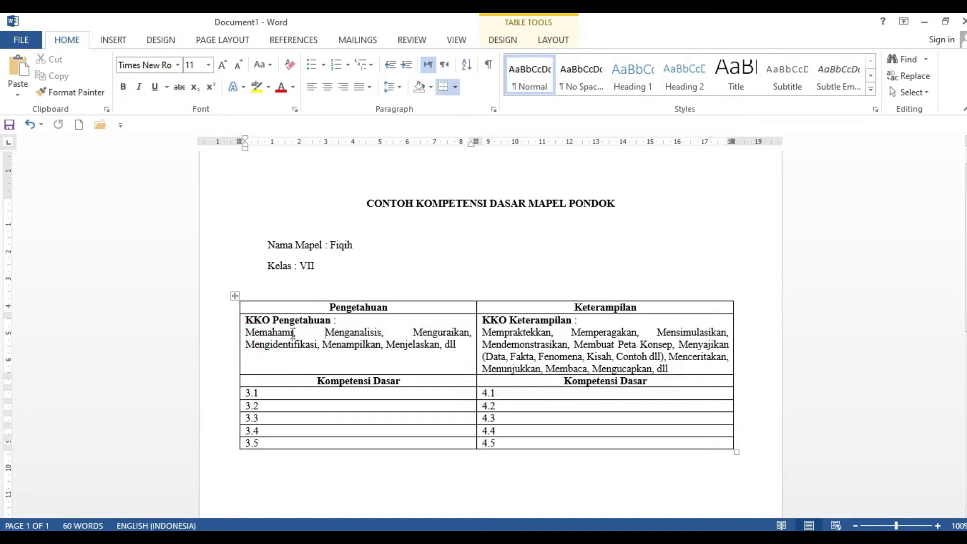
type(",")
left_click(320, 343)
left_click(330, 393)
- Enter "Memahami tata cara shalat" as Kompetensi Dasar 3.1 in the Pengetahuan column
left_click_drag(246, 333, 292, 333)
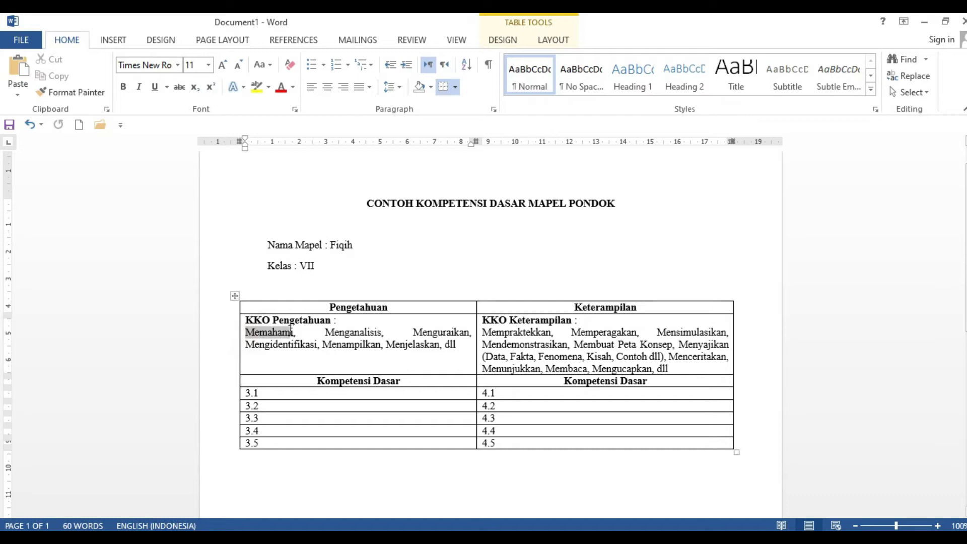
left_click(288, 393)
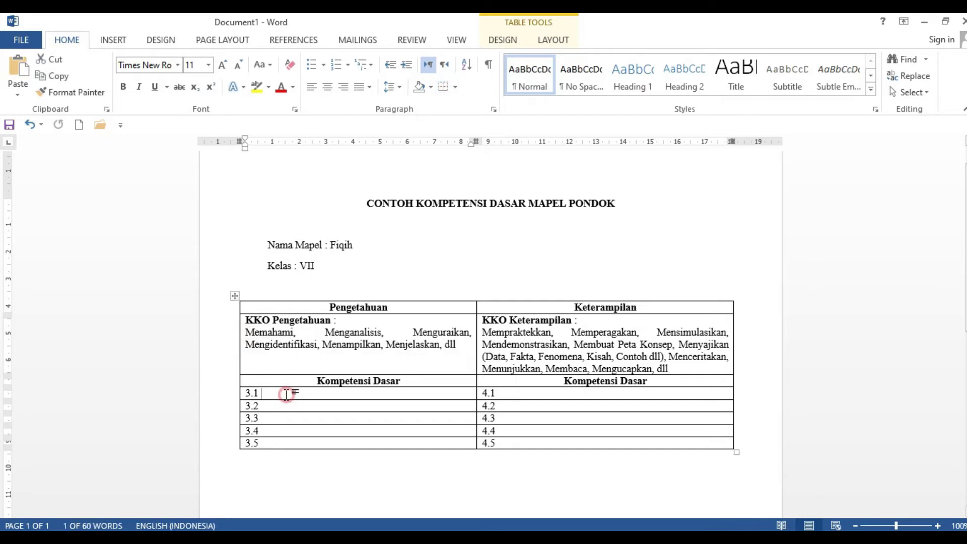
type("Memahami ")
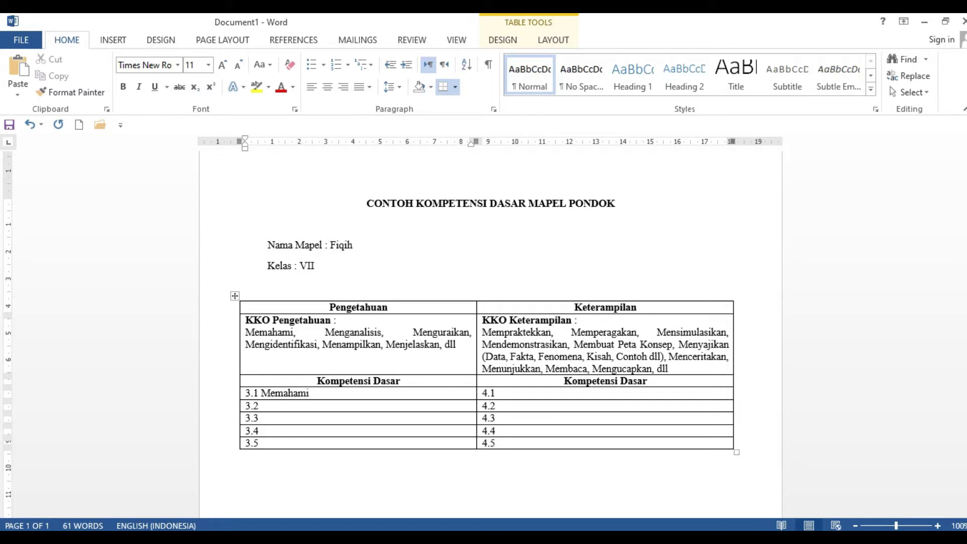
type("tata cara shalat")
- Choose a verb from KKO Keterampilan and enter "Memperagakan tata cara shalat dengan benar" as Kompetensi Dasar 4.1
left_click(504, 394)
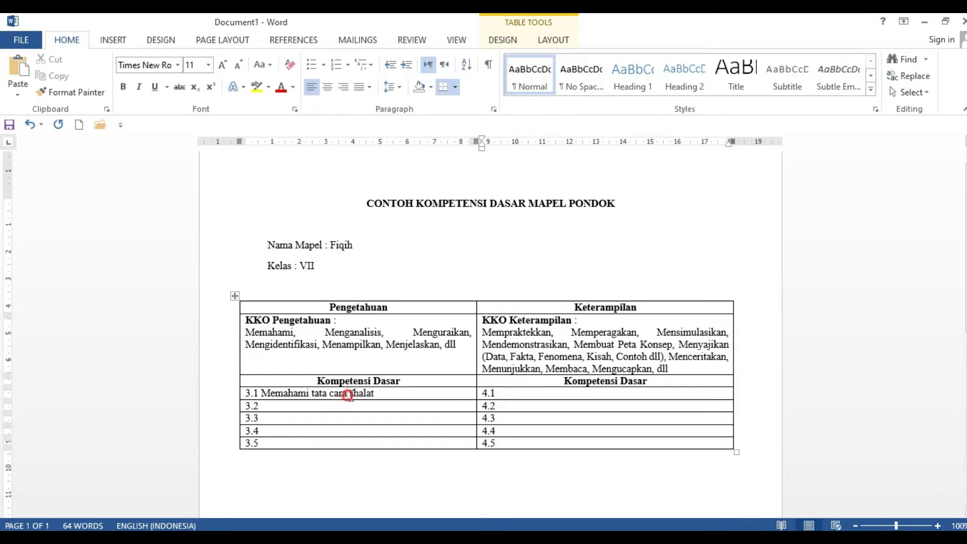
left_click_drag(339, 395, 375, 394)
left_click_drag(483, 333, 670, 369)
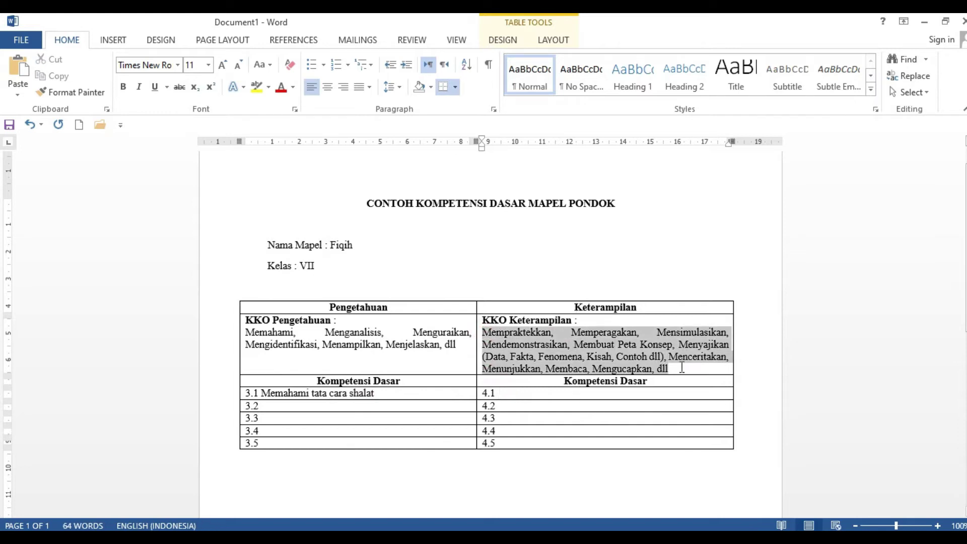
left_click(545, 345)
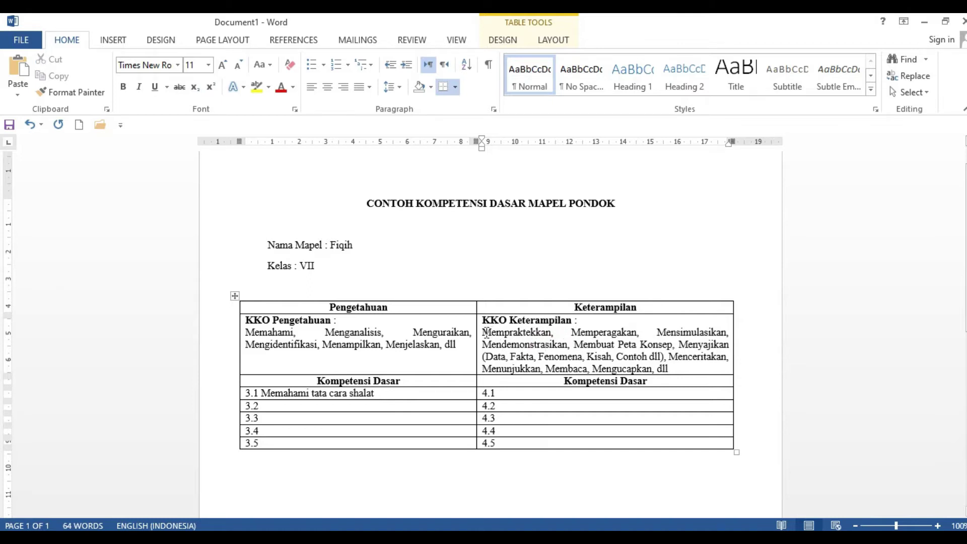
left_click(508, 399)
left_click_drag(570, 332, 619, 334)
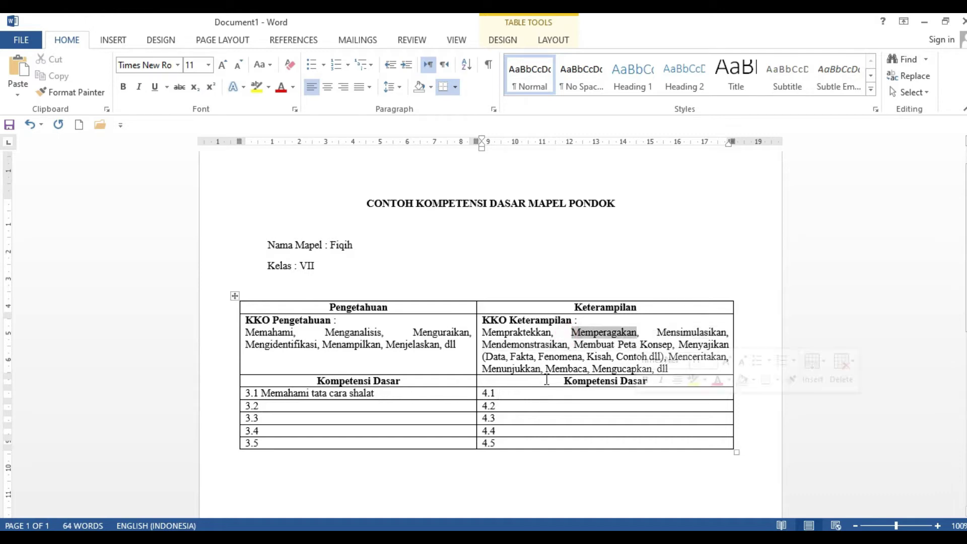
left_click(511, 392)
type("Mem")
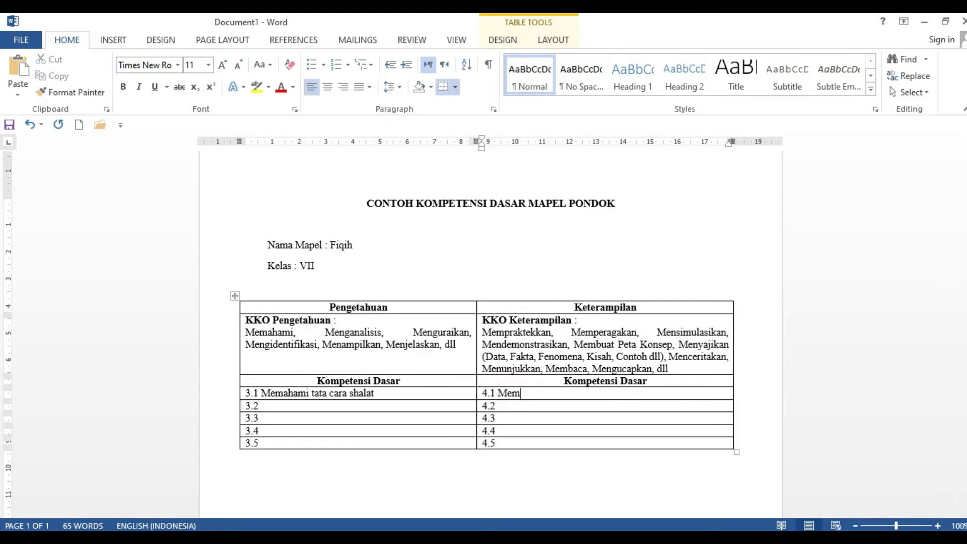
type("peragakan tata cara shalat dengan benar")
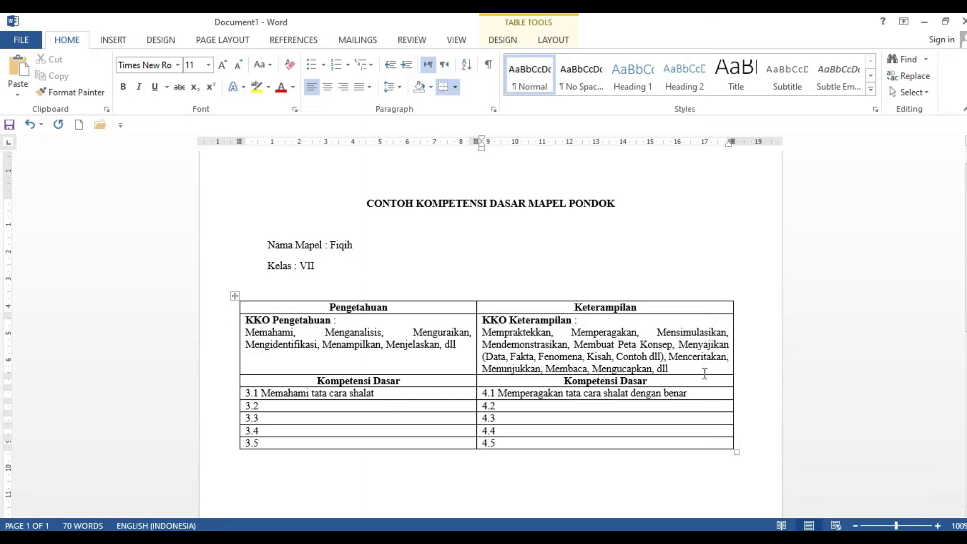
- Enter "Memahami ketentuan wudhu" as competency 3.2 and "mempergakan tata cara wudhu dengan benar" as competency 4.2
left_click(371, 406)
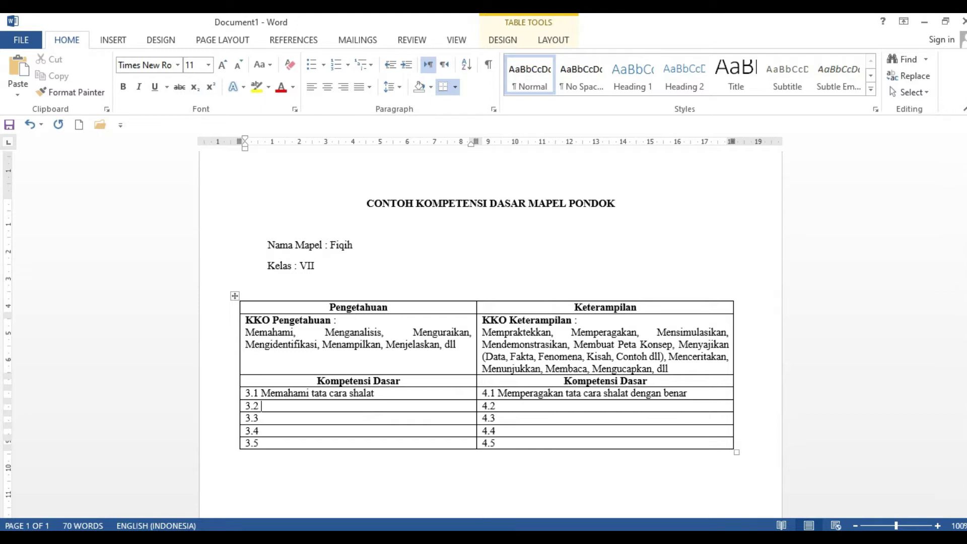
type("Memahami ketentuan wudhu")
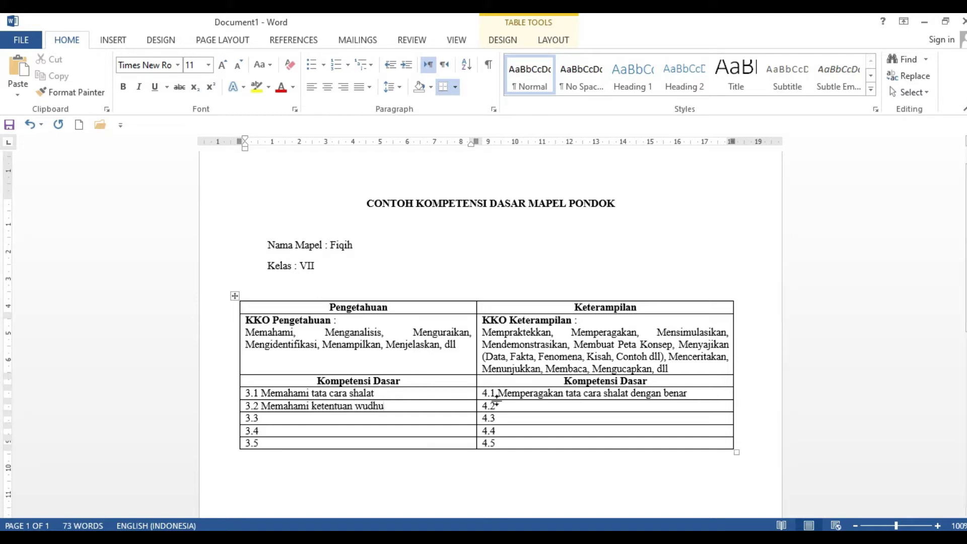
left_click(548, 404)
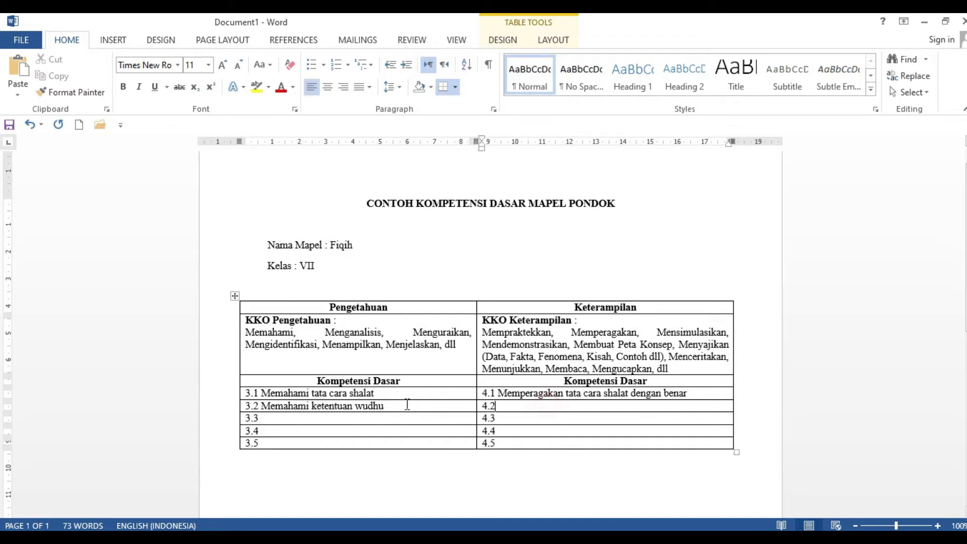
left_click_drag(311, 406, 388, 406)
left_click(498, 406)
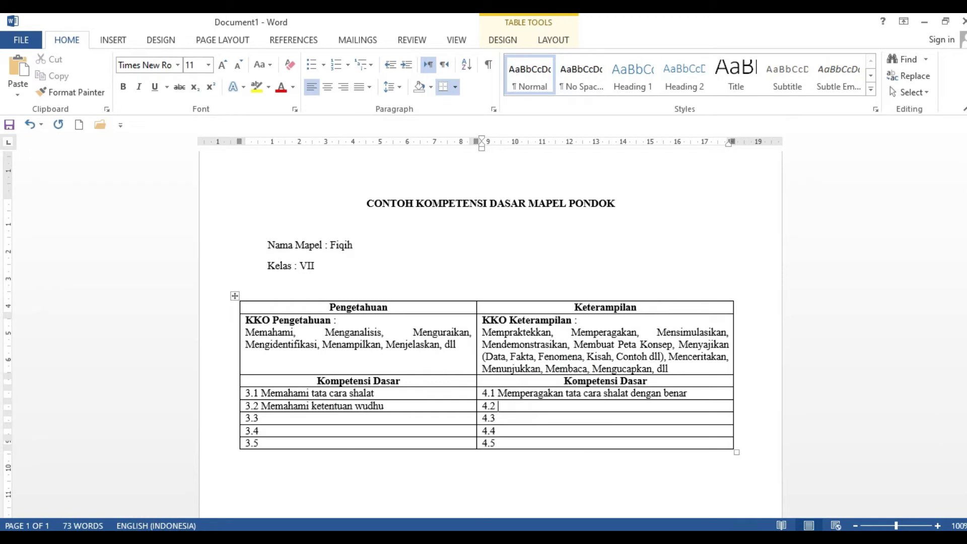
type("mempergakan tata cara")
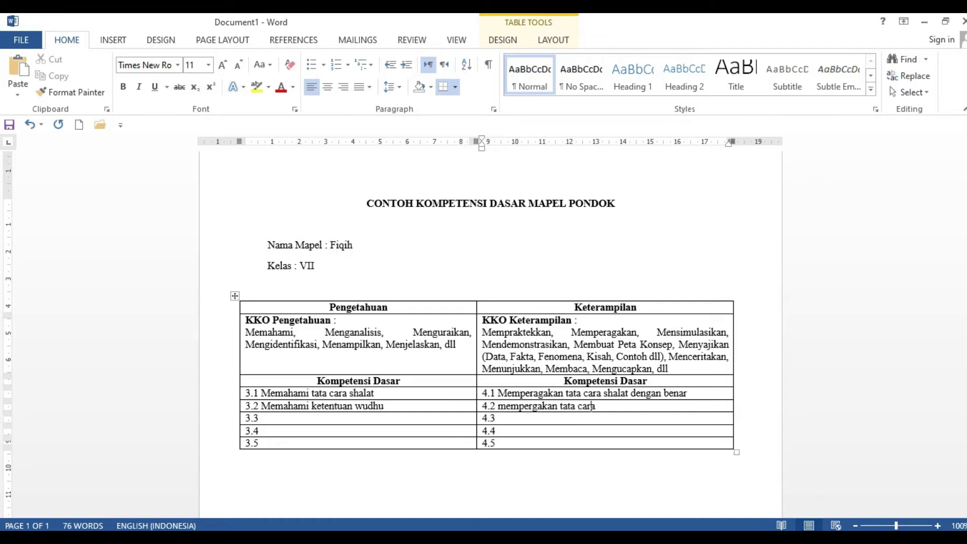
type(" wudhu dengan benar")
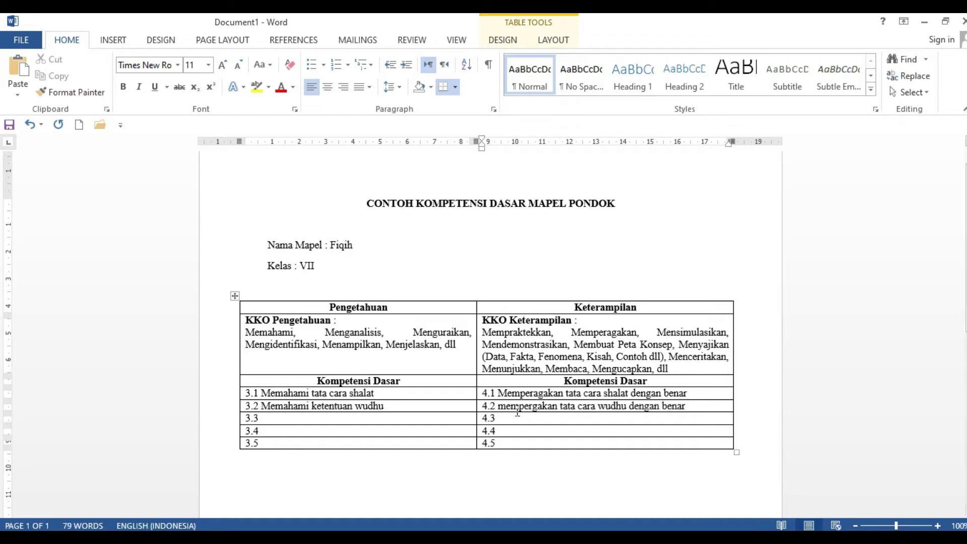
- Correct the misspelled verb in competency 4.2 to "memperagakan"
left_click(420, 421)
left_click_drag(421, 422, 488, 444)
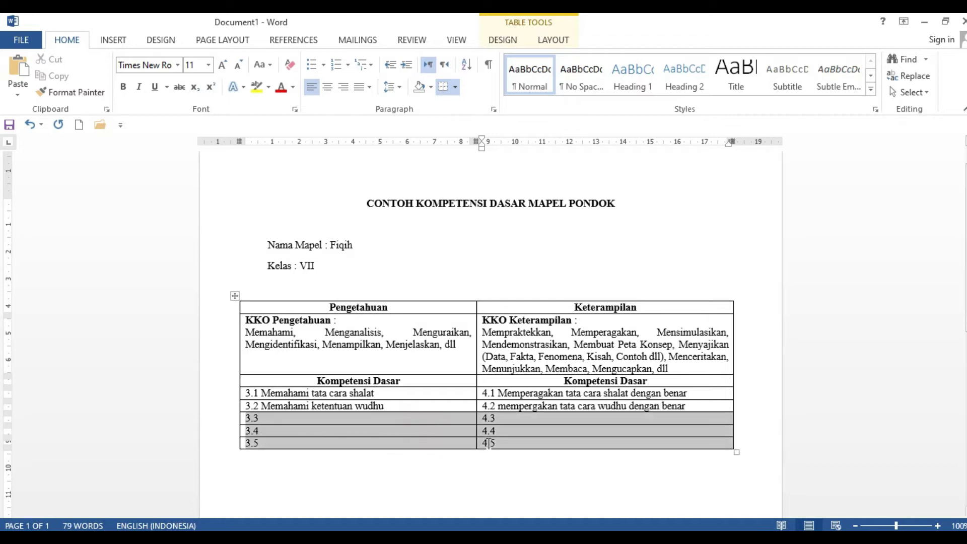
left_click(435, 446)
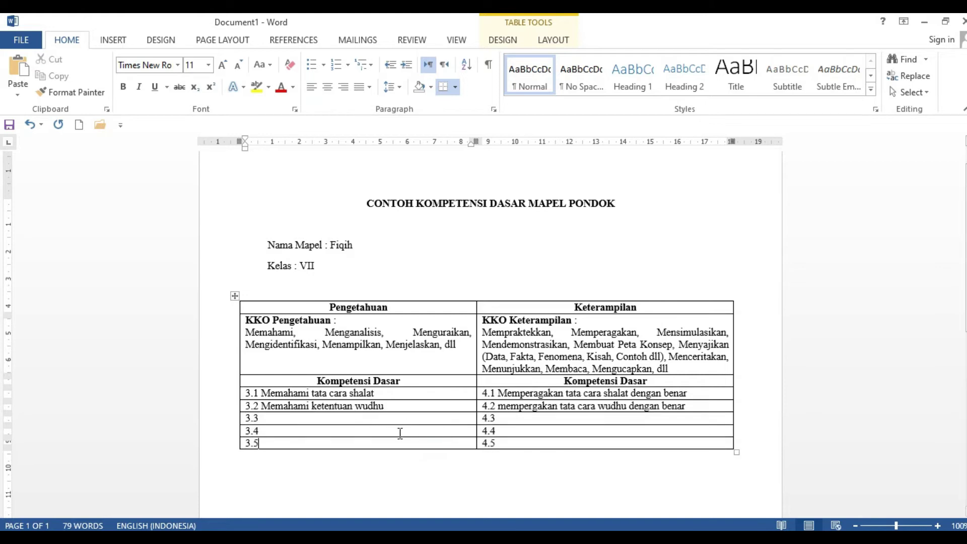
left_click(382, 411)
left_click(599, 405)
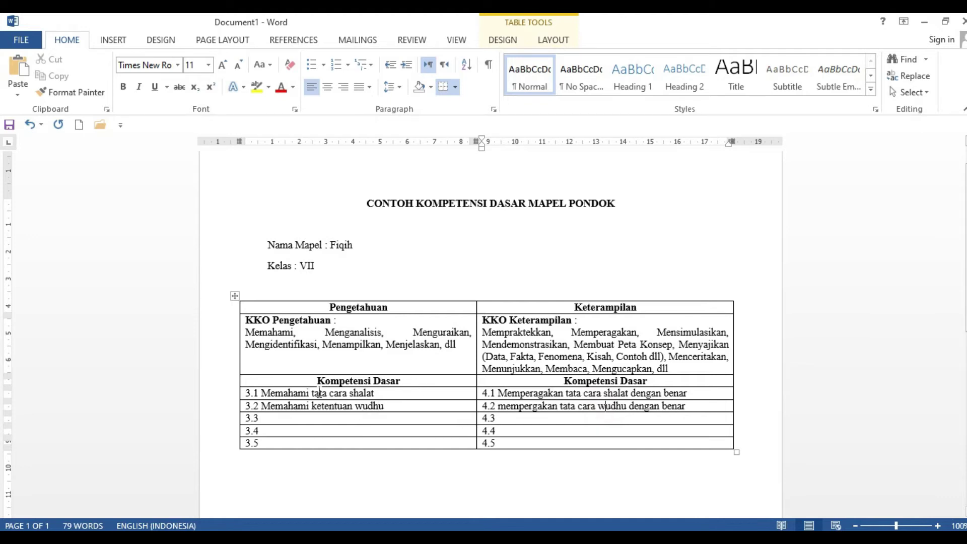
left_click_drag(284, 409, 383, 410)
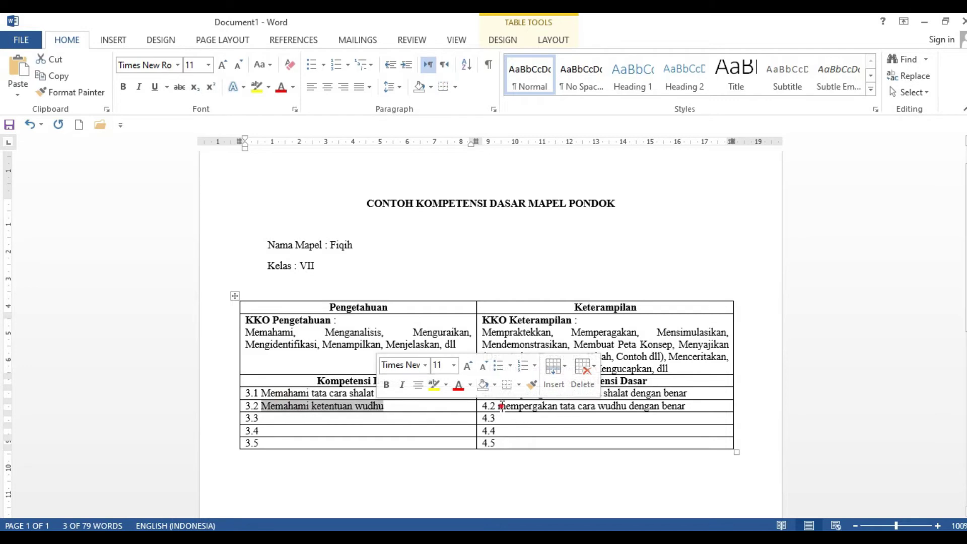
left_click(527, 406)
type("a")
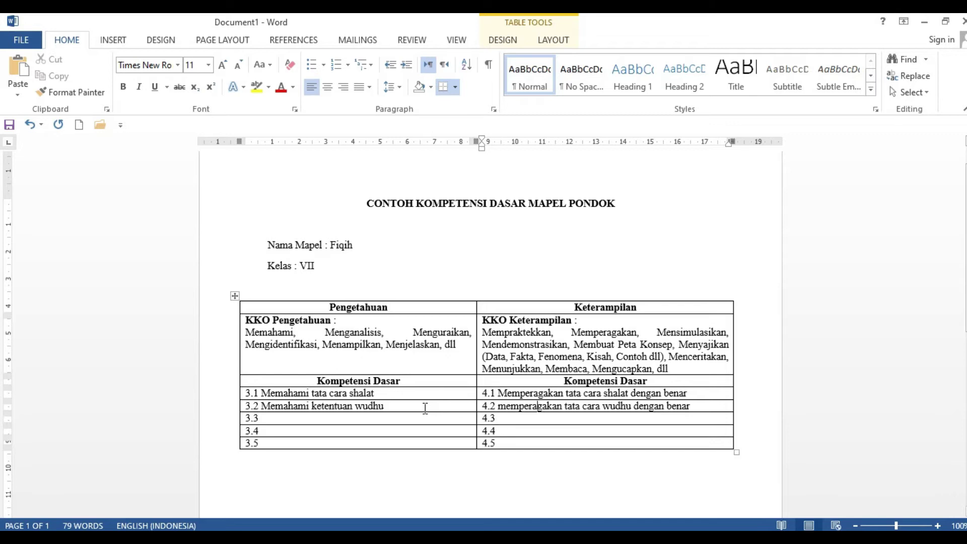
left_click_drag(386, 406, 284, 405)
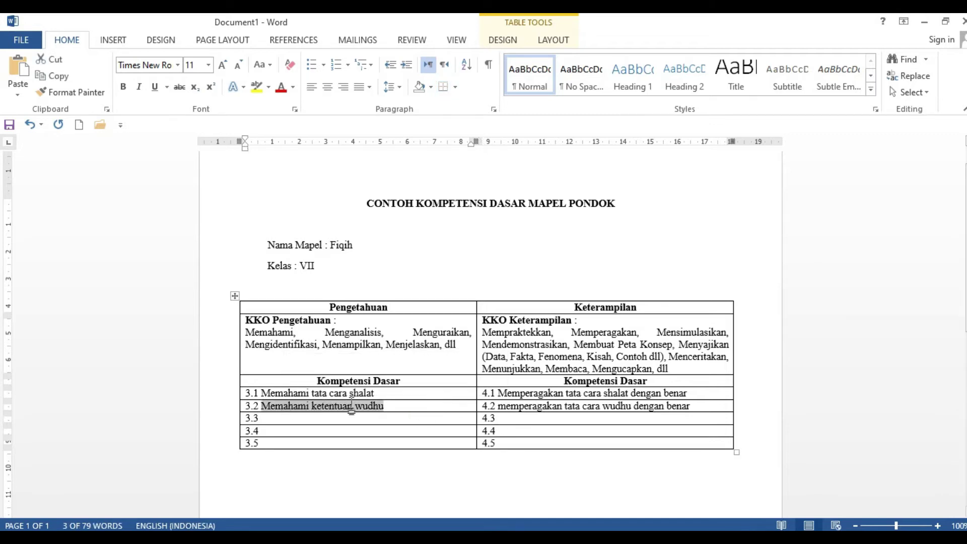
key("Delete")
key("ctrl+z")
left_click(393, 407)
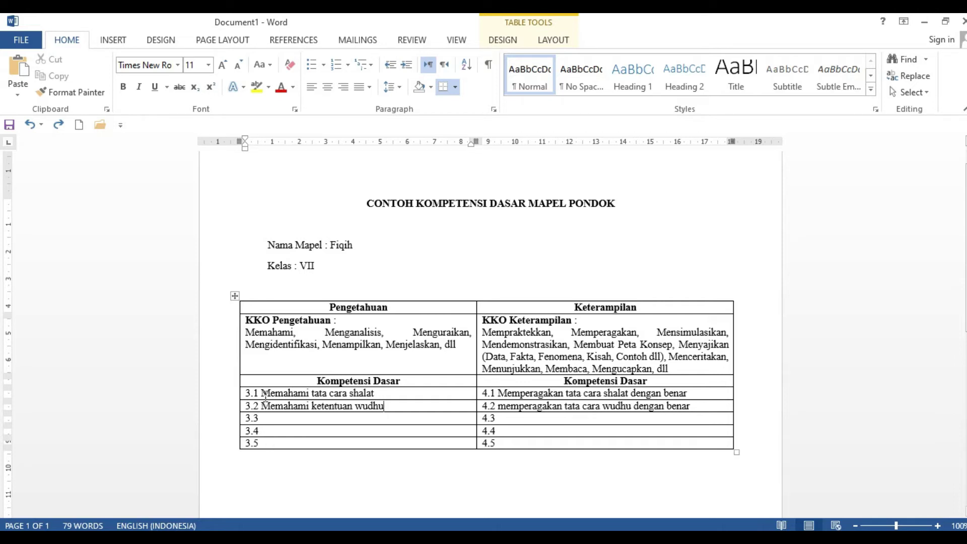
- Extend competency 3.1 after "shalat" with "fardhu, shalat sunnah"
left_click(405, 392)
type("fardhu, shalat sunnah")
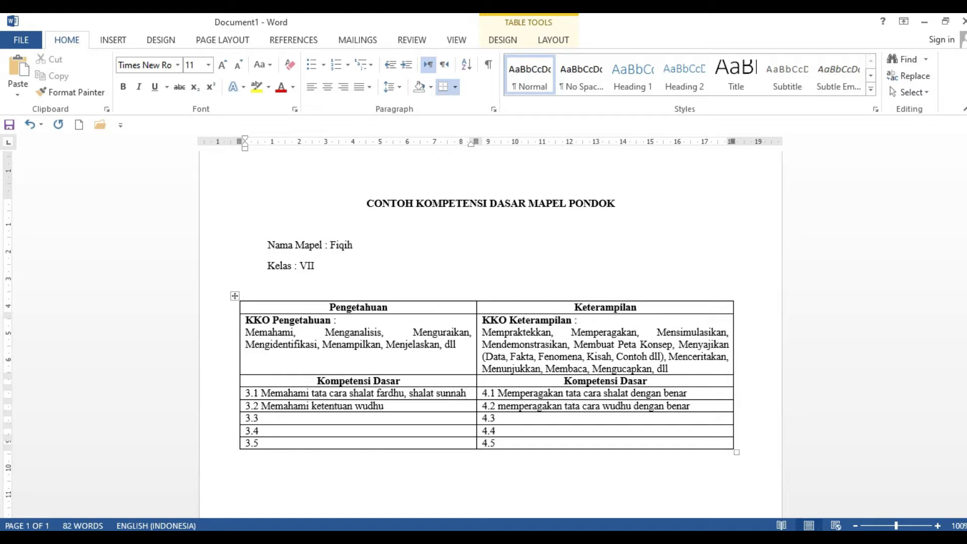
- Add "dhuha" to the end of competency 3.1 and insert "fardhu, shlat sunnah dhuha" after "shalat" in competency 4.1
type(" s")
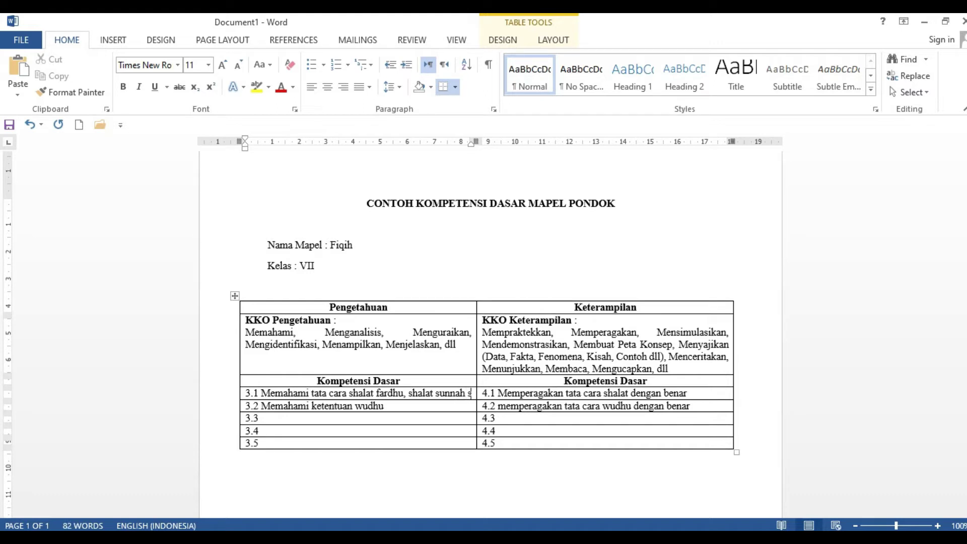
key("BackSpace")
type("dhuha")
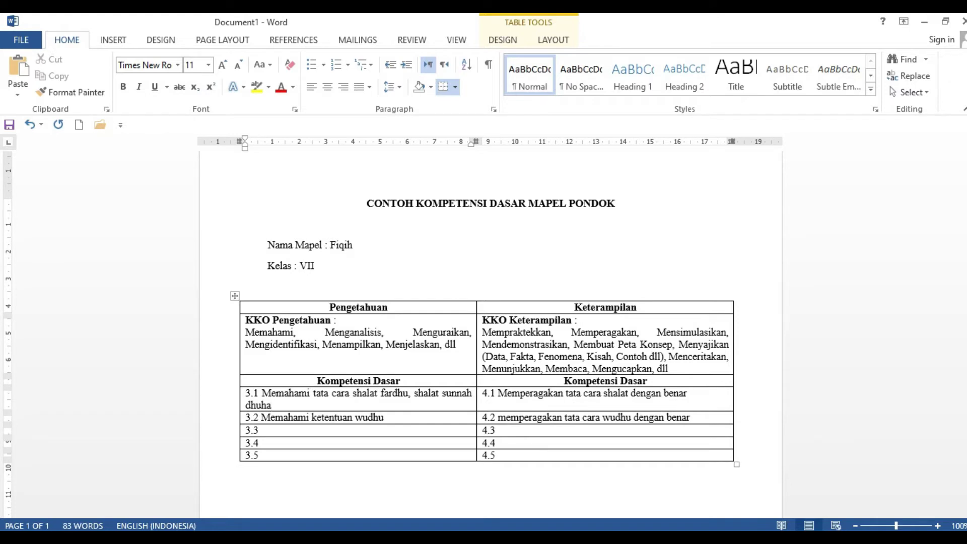
double_click(363, 395)
left_click(371, 405)
left_click(692, 394)
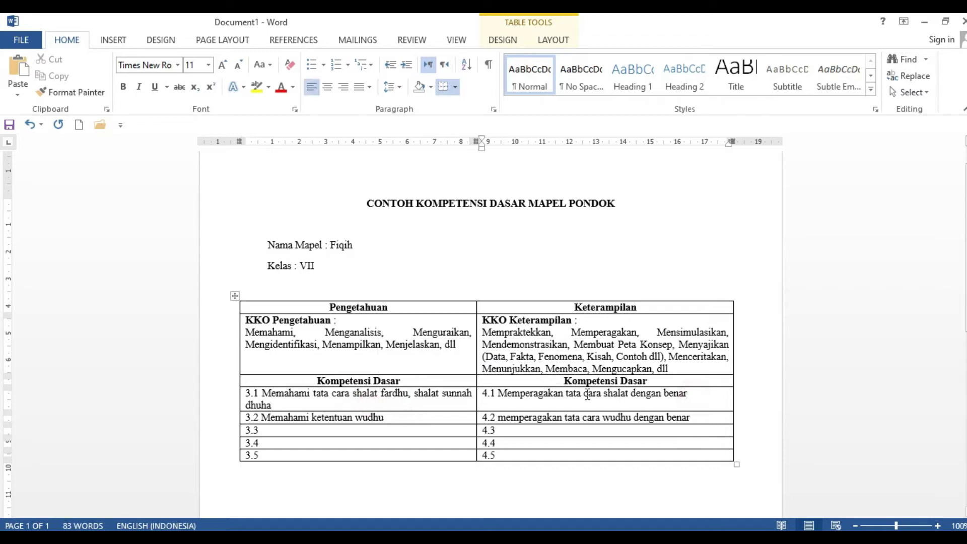
left_click(631, 393)
type("fardhu, shlat sunnah dhuha")
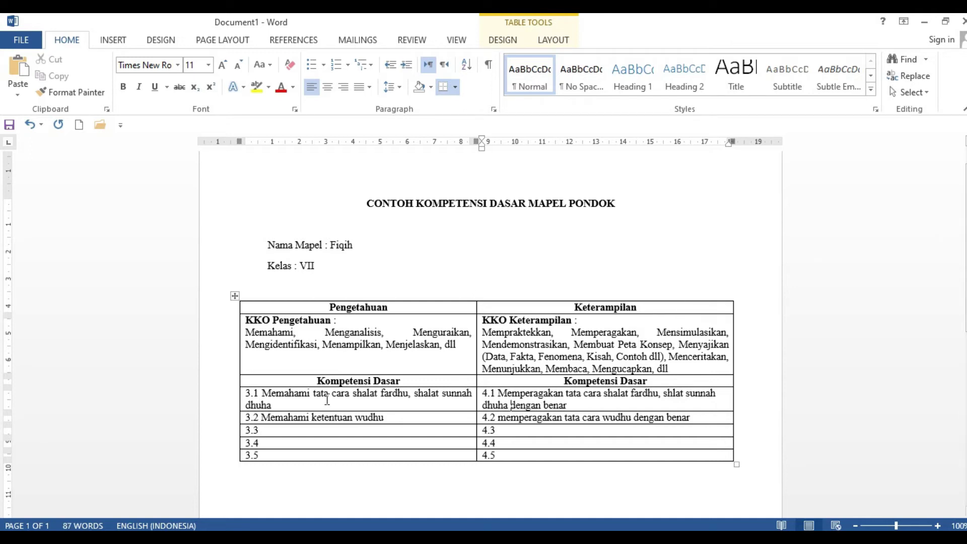
- Clear the Fiqih competency texts from rows 3.1, 3.2, 4.1 and 4.2, keeping their numbers
mouse_move(302, 430)
left_mouse_down()
mouse_move(430, 433)
mouse_move(460, 455)
mouse_move(490, 456)
left_mouse_up()
left_click(377, 459)
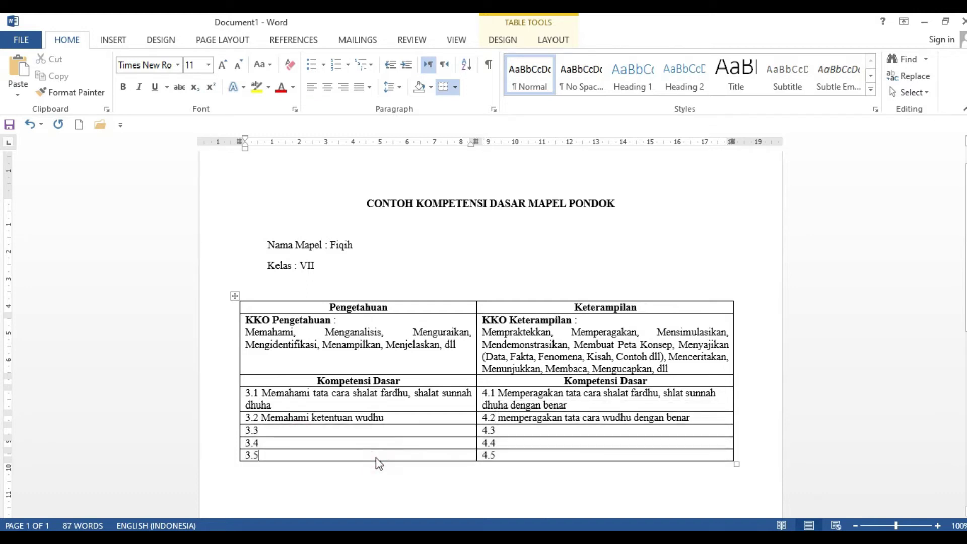
left_click_drag(385, 417, 292, 413)
key("BackSpace")
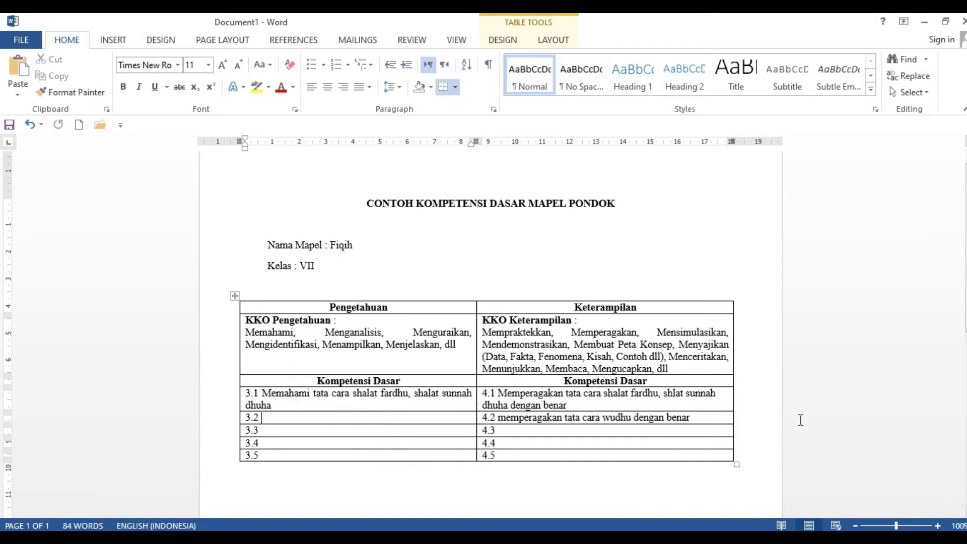
left_click_drag(693, 417, 502, 418)
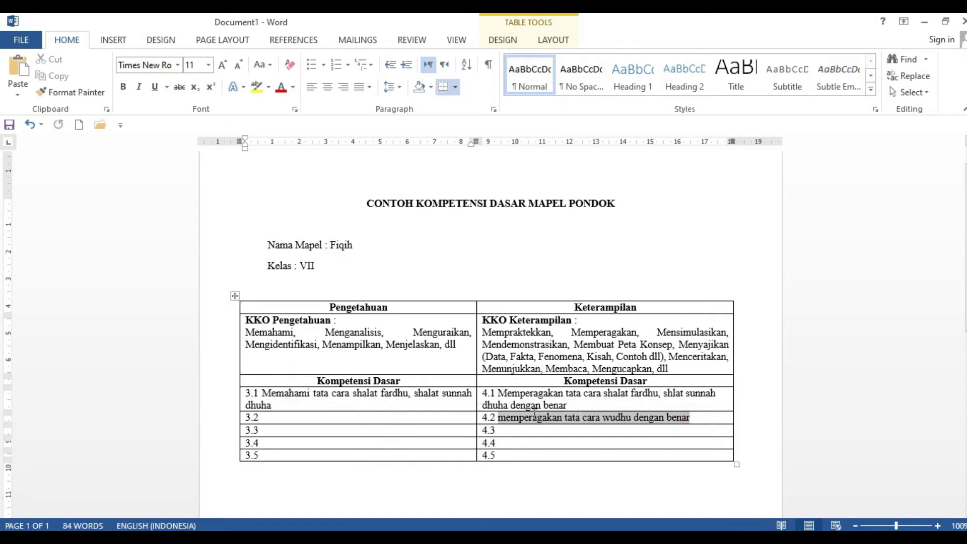
key("BackSpace")
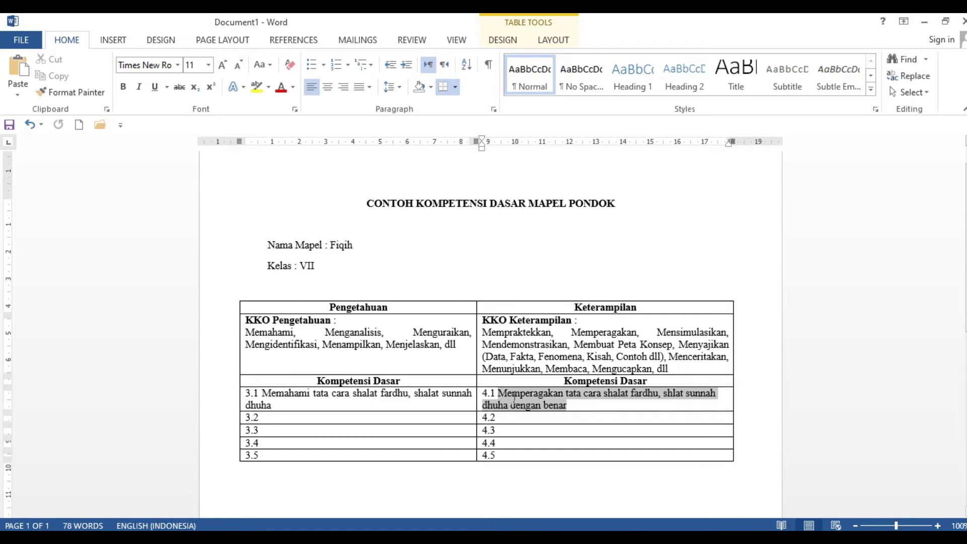
key("BackSpace")
left_click_drag(435, 405, 315, 391)
key("BackSpace")
- Set Nama Mapel to "Aqidah" and enter "Memahami ketentuan beriman kepada Allah Ta'ala" as competency 3.1
left_click_drag(354, 245, 332, 246)
type("Aqidah")
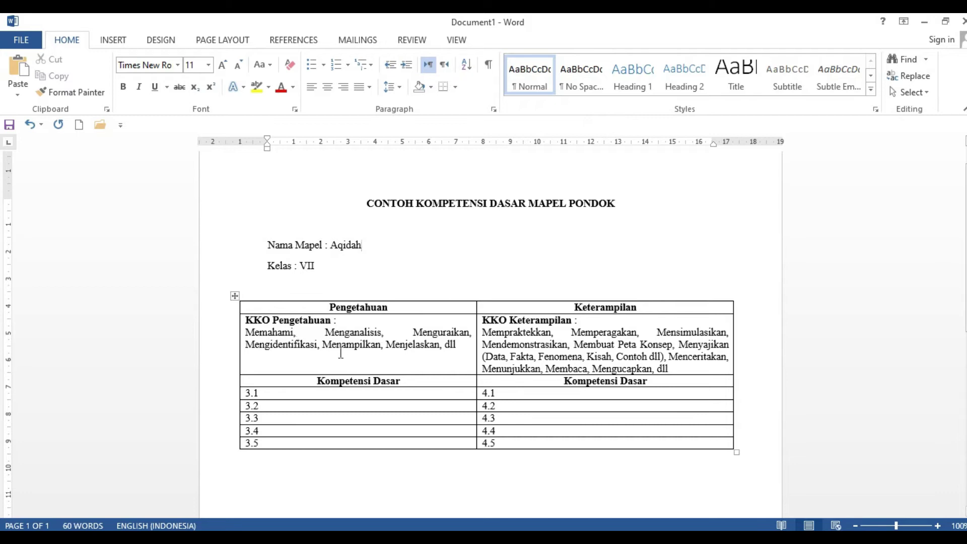
left_click(296, 392)
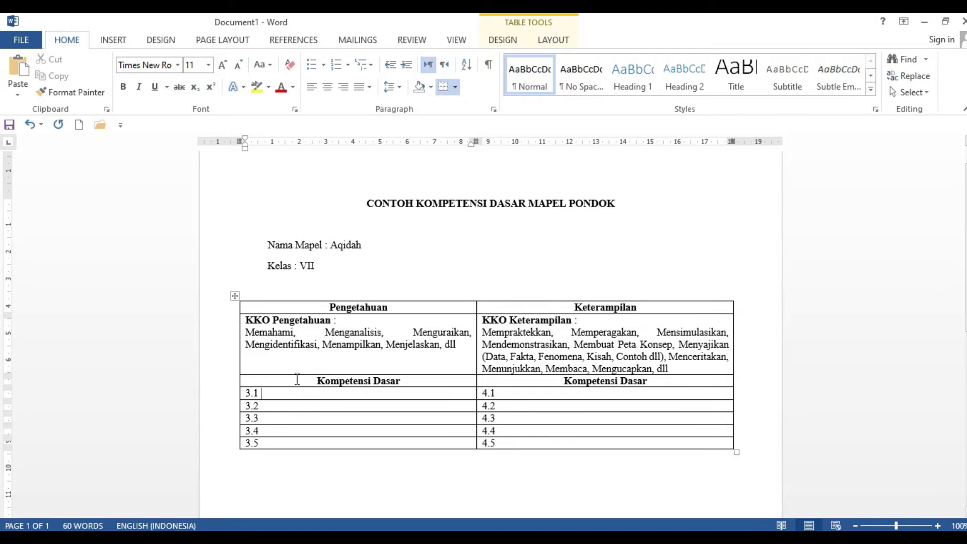
type("Memaha")
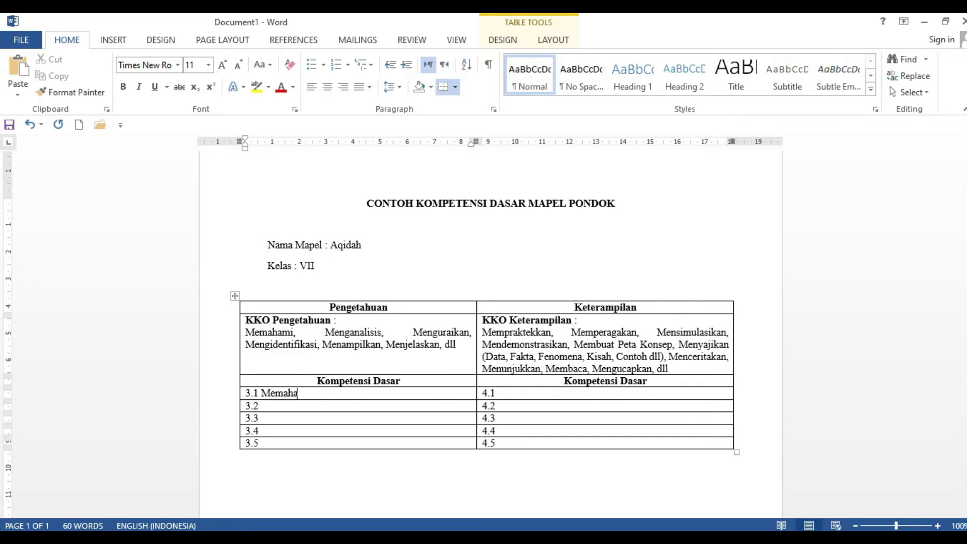
type("mi ketentuan berim")
key("BackSpace")
key("BackSpace")
key("BackSpace")
type("iman kepada Alla")
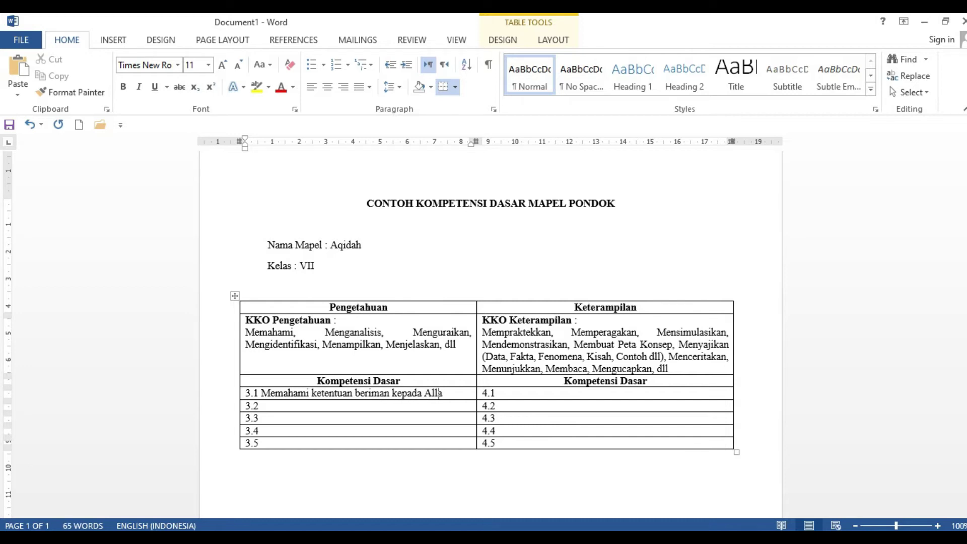
type("h Ta'a")
type("la")
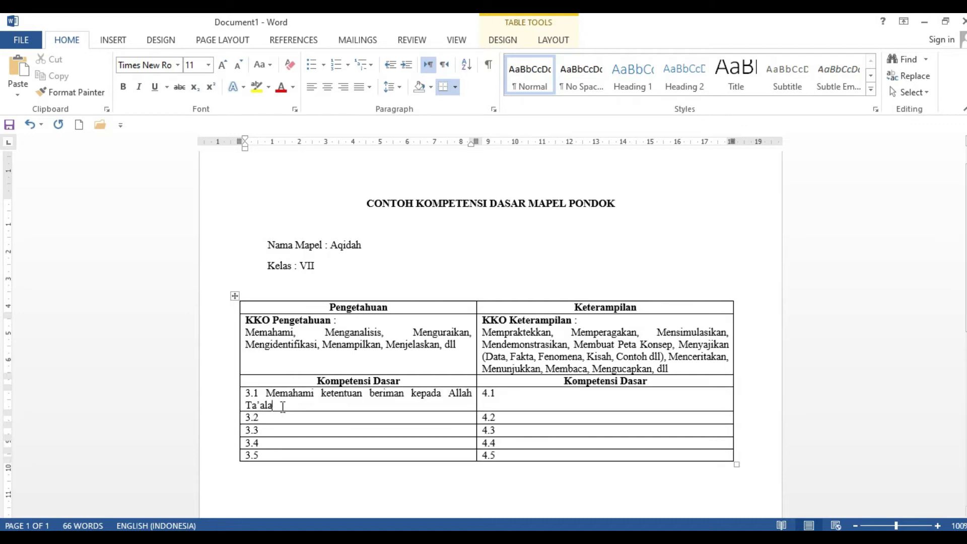
- Choose a verb from KKO Keterampilan and enter "Menyajikan data yang bersumber dari dalil Naqli (al Qur'an dan Hadits) dan dalil aqli" as competency 4.1
left_click(519, 397)
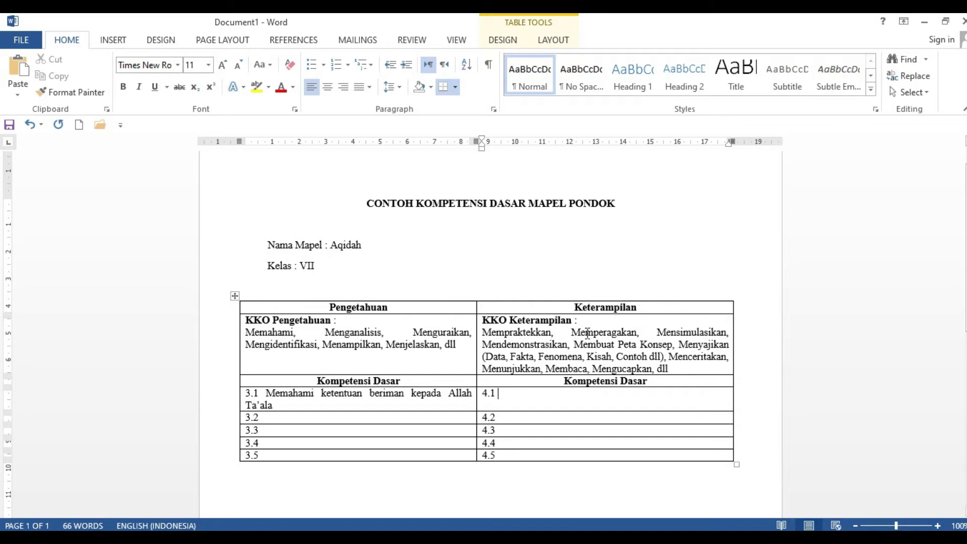
left_click(372, 395)
left_click_drag(429, 398, 463, 403)
left_click(503, 394)
left_click(681, 344)
left_click_drag(687, 346, 731, 346)
left_click(546, 402)
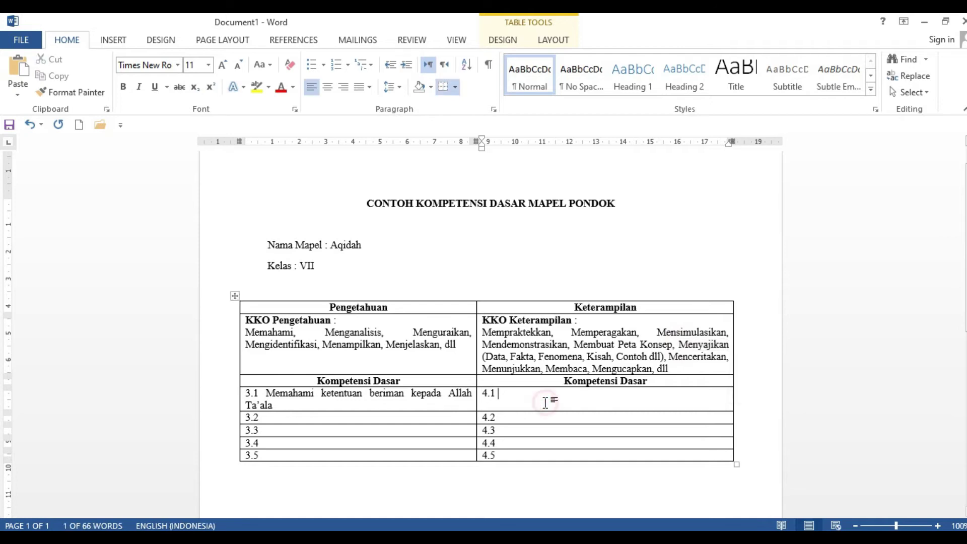
type("Mernyajik")
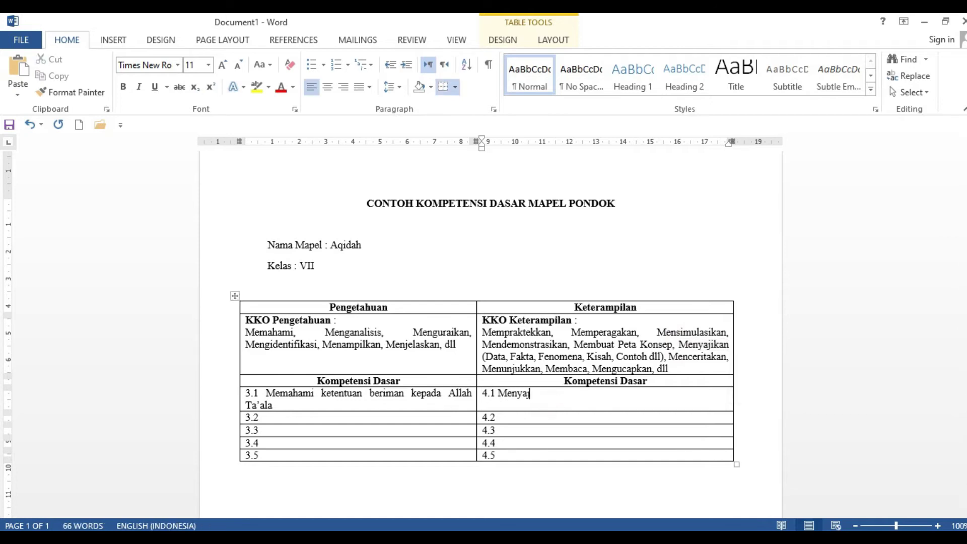
type("an data yang bersumber dari ")
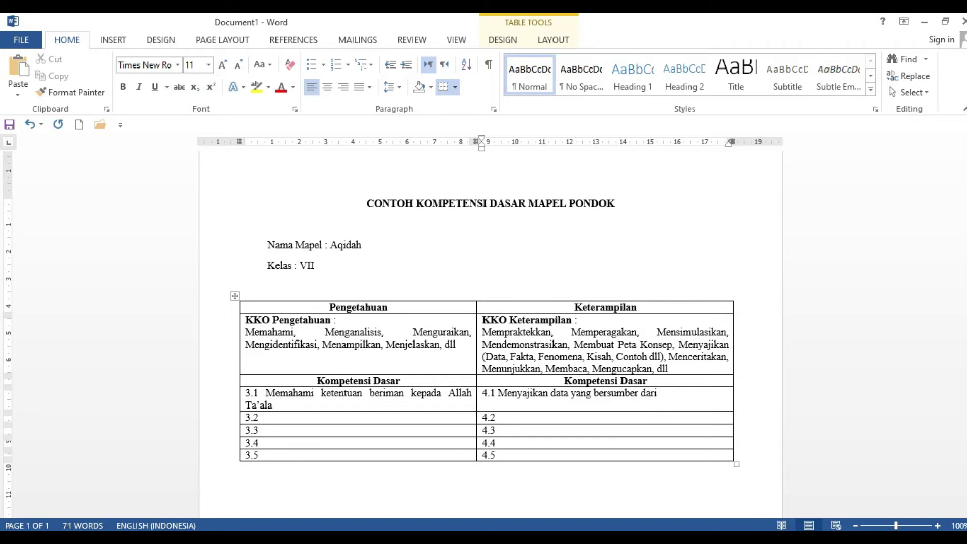
type("da")
type("lil ")
type("Naqli")
type(" (al Qur'an da")
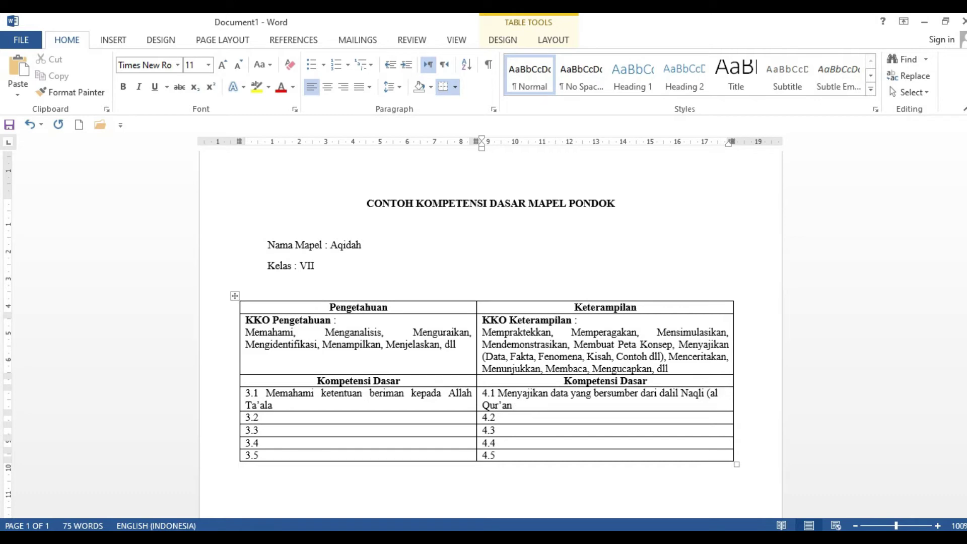
type("n Hadits) dan dal")
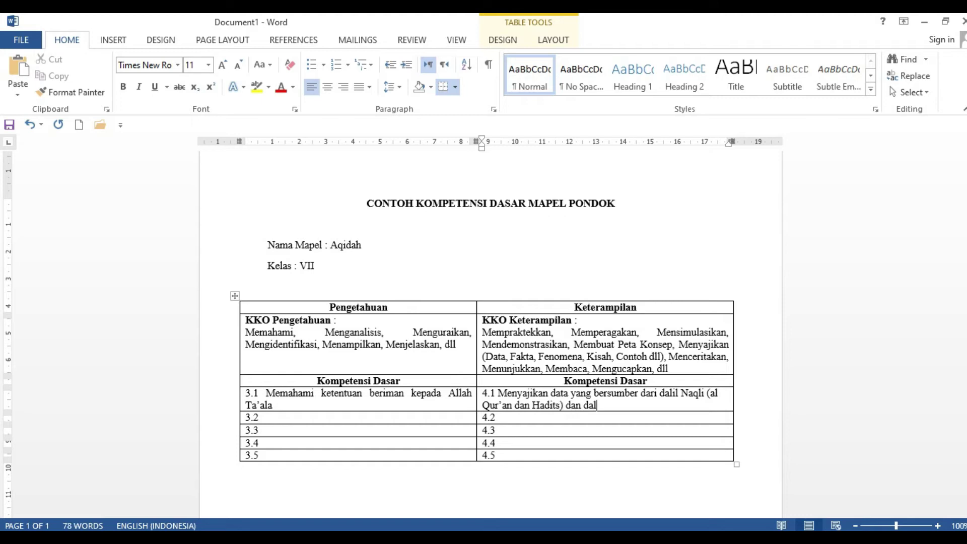
type("il aqli")
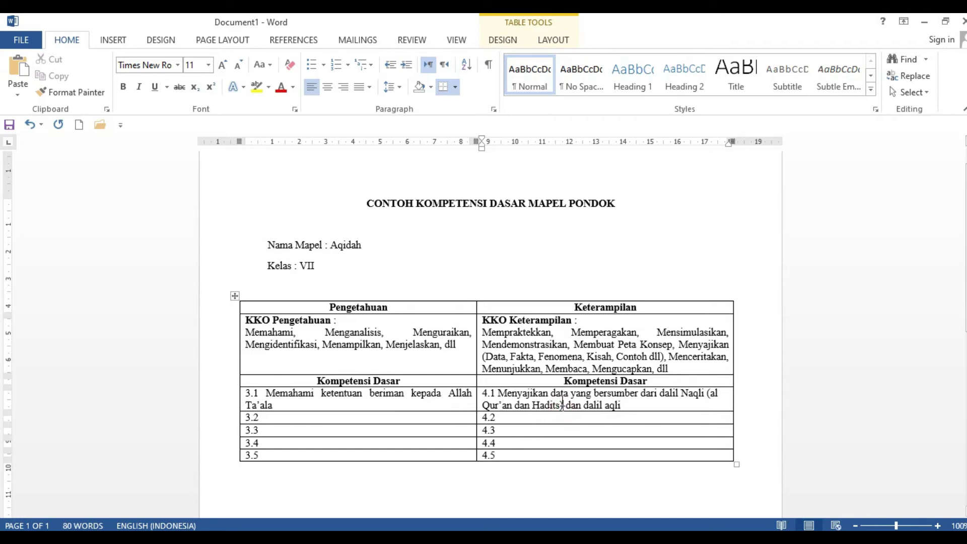
- Review the wording of Aqidah competencies 3.1 and 4.1 and the rows below them
left_click_drag(497, 393, 547, 393)
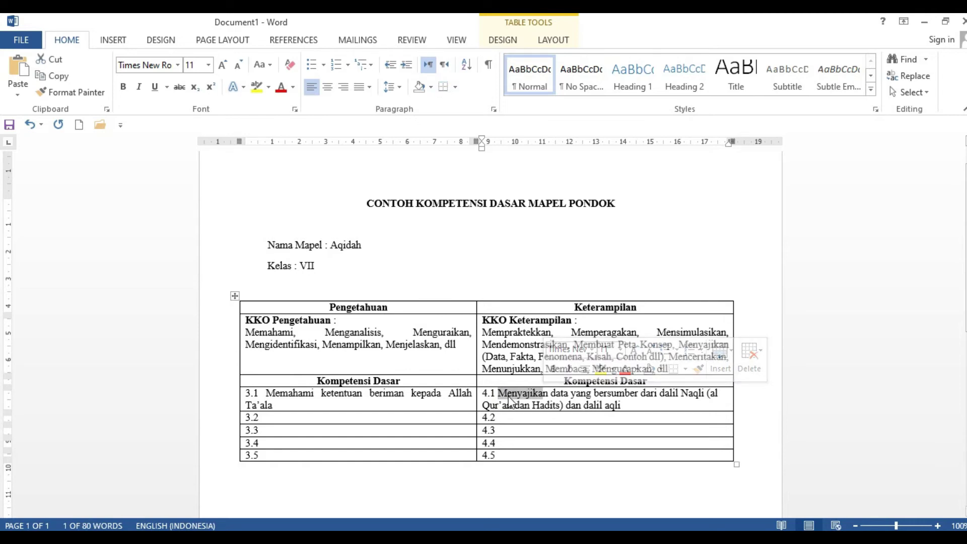
left_click(508, 397)
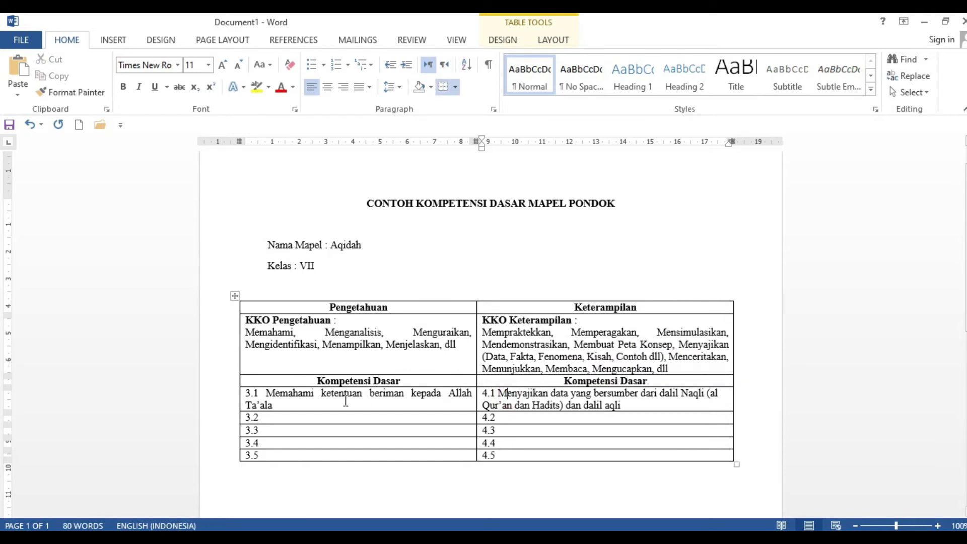
left_click_drag(333, 399, 429, 398)
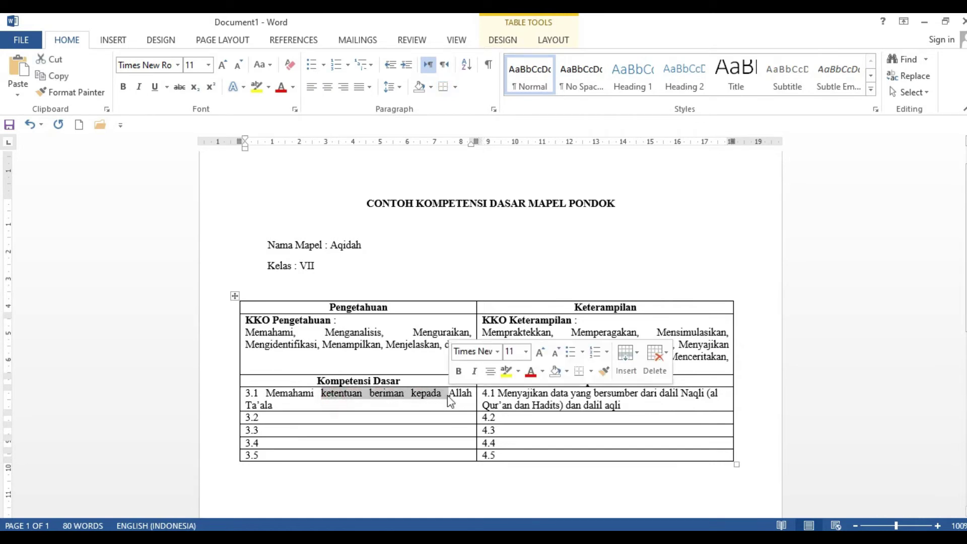
left_click(402, 400)
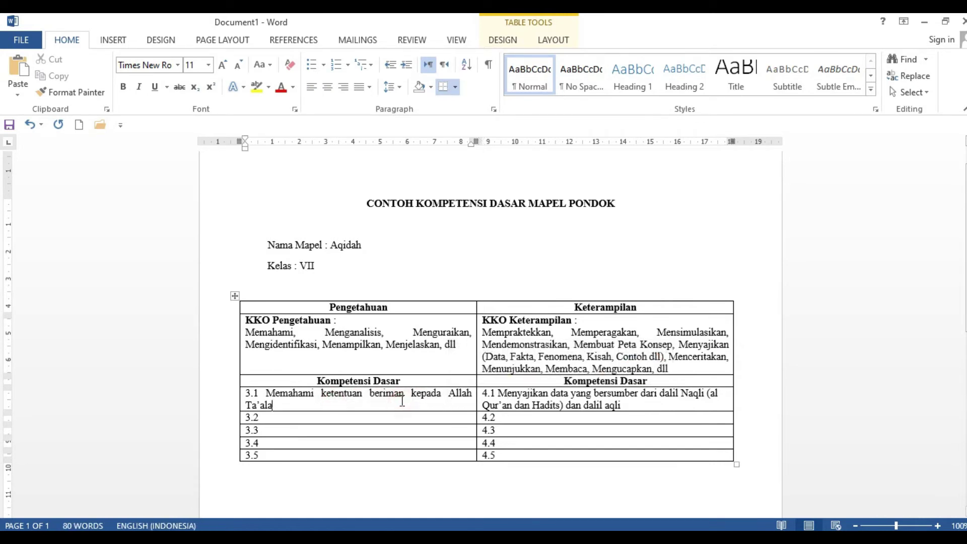
left_click(631, 407)
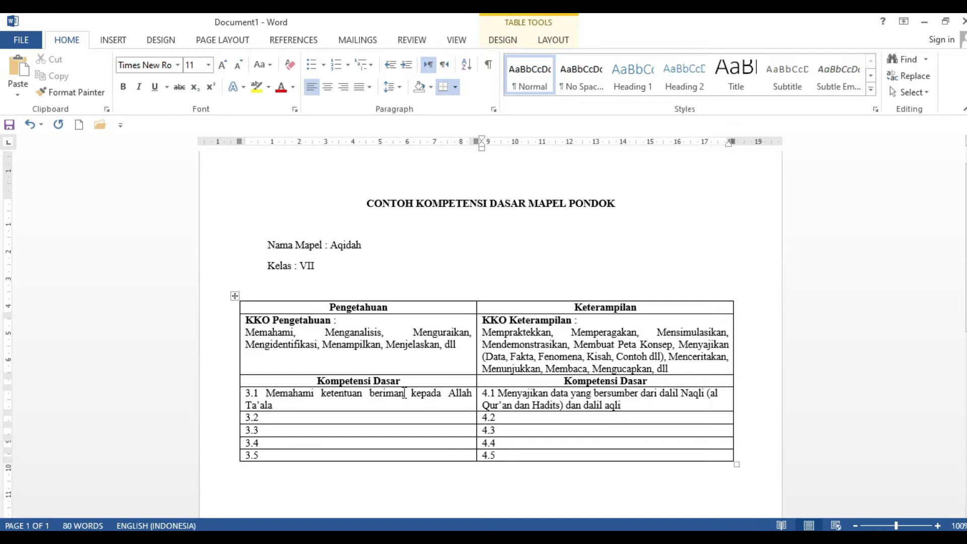
left_click(631, 403)
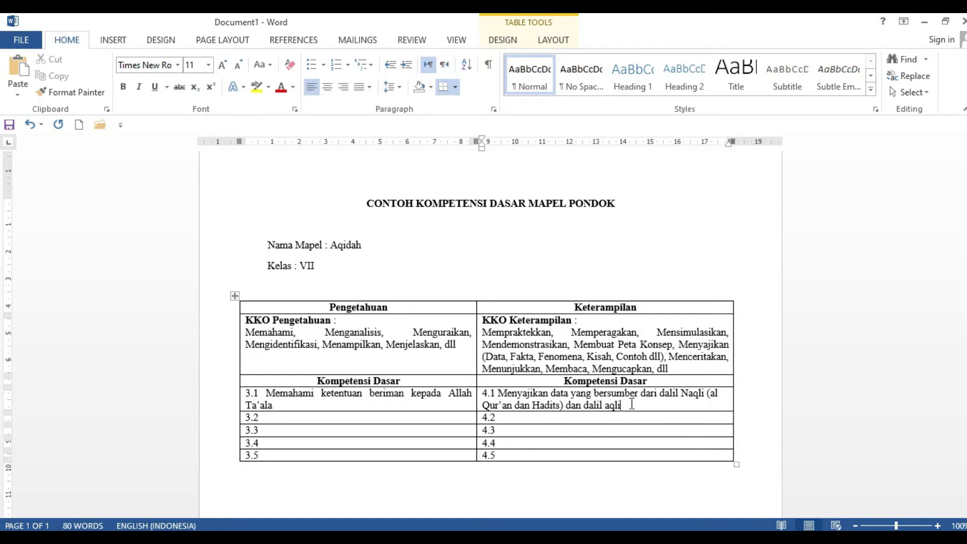
left_click_drag(266, 392, 308, 425)
key("Tab")
left_click(280, 415)
left_click(508, 419)
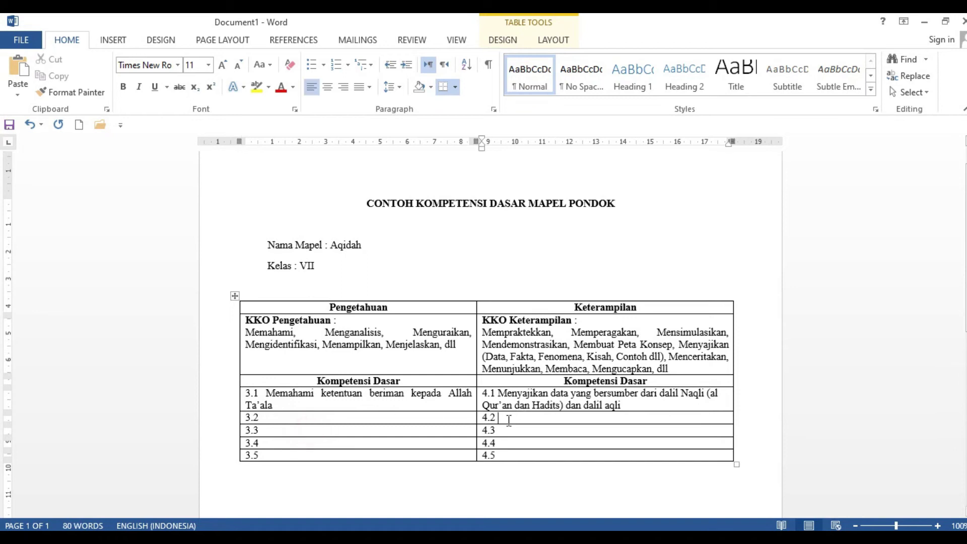
left_click_drag(516, 400, 538, 450)
left_click(549, 417)
left_click(531, 414)
- Clear the Aqidah texts from competencies 4.1 and 3.1 and set Nama Mapel to "B. Arab"
left_click_drag(621, 406, 500, 394)
key("Delete")
left_click_drag(406, 406, 266, 394)
key("Delete")
left_click(369, 246)
mouse_move(331, 246)
left_mouse_down()
mouse_move(369, 246)
mouse_move(332, 255)
left_mouse_up()
type("B. Arab")
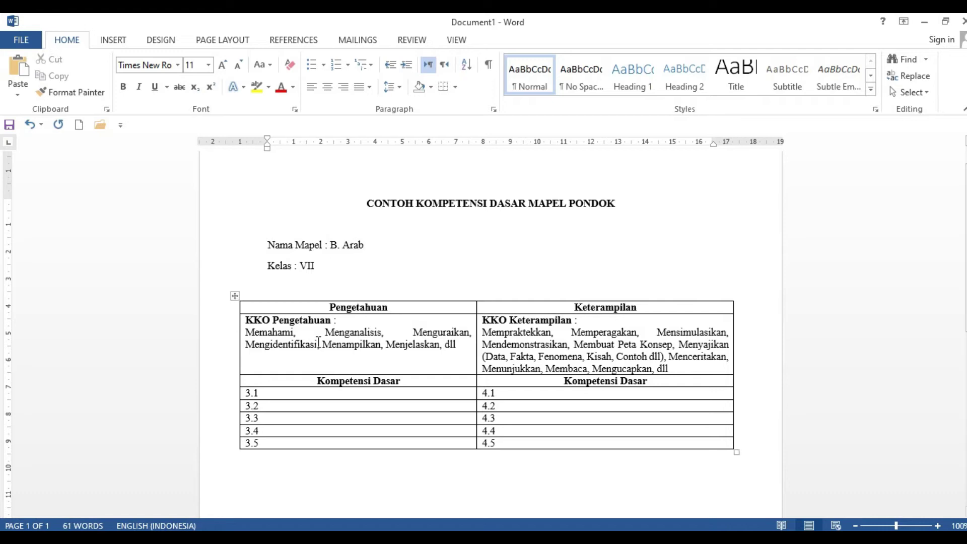
- Enter "Memahami teks sederhana yang berhubungan dengan tema :" as competency 3.1 for B. Arab
left_click(299, 394)
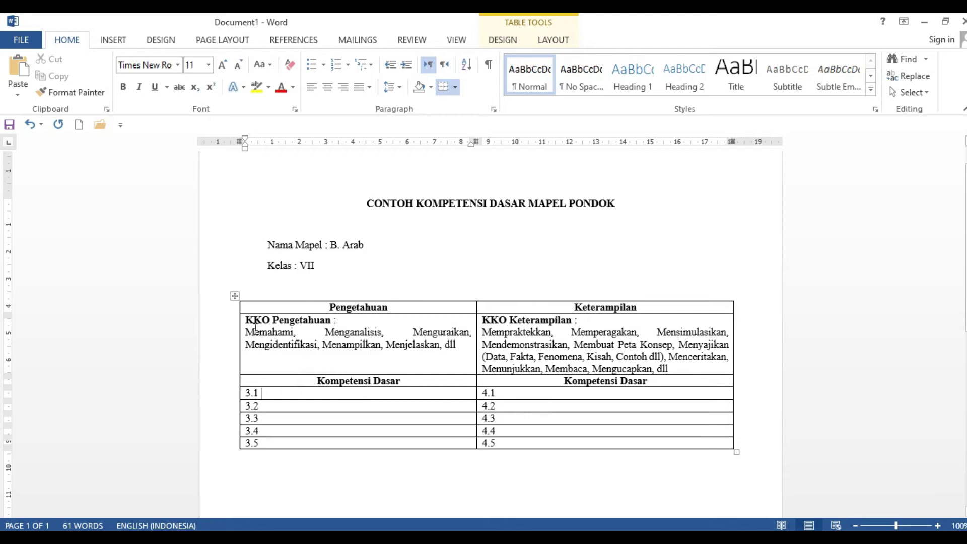
type("Memahami teks se")
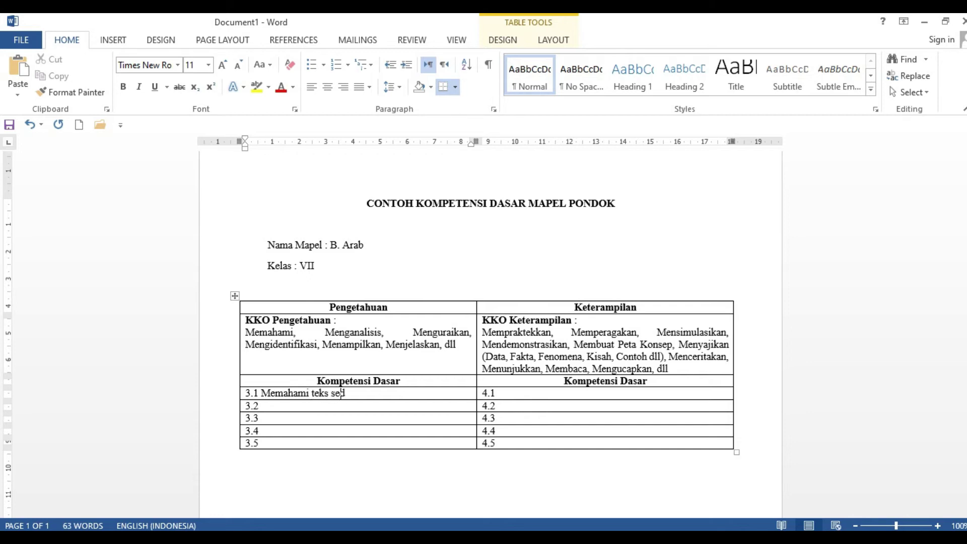
type("derhn nayang berhubun")
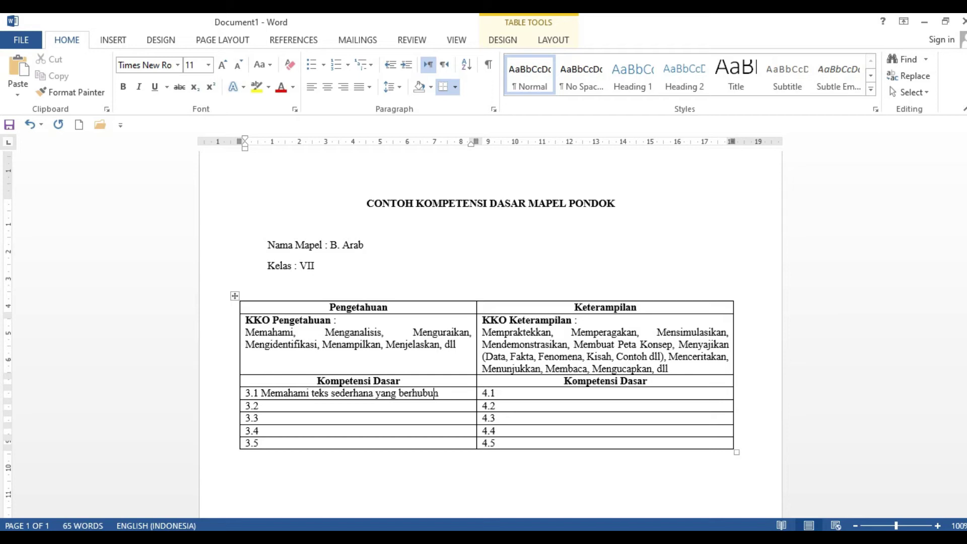
type("gan dengan tema :")
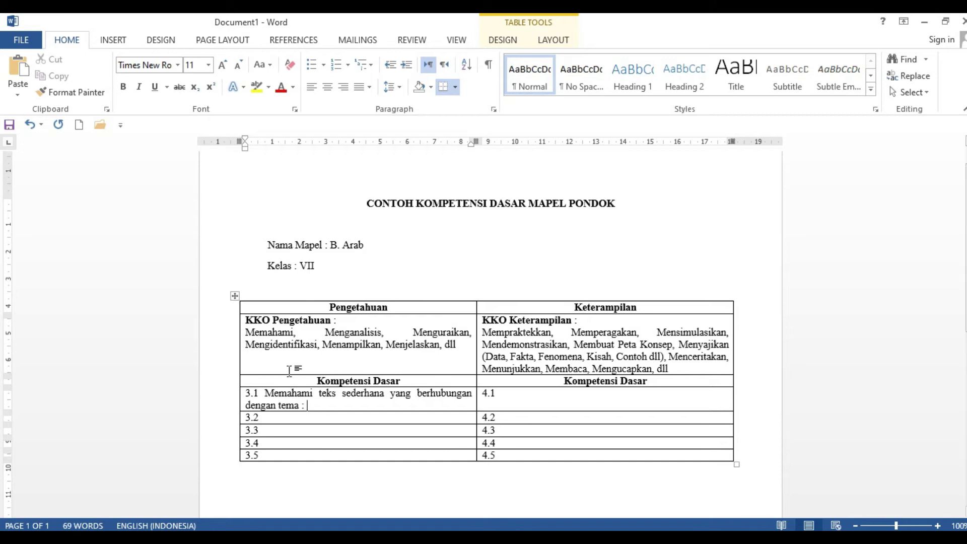
- Open the On-Screen Keyboard and switch the input language to Arabic (Saudi Arabia)
left_click(350, 540)
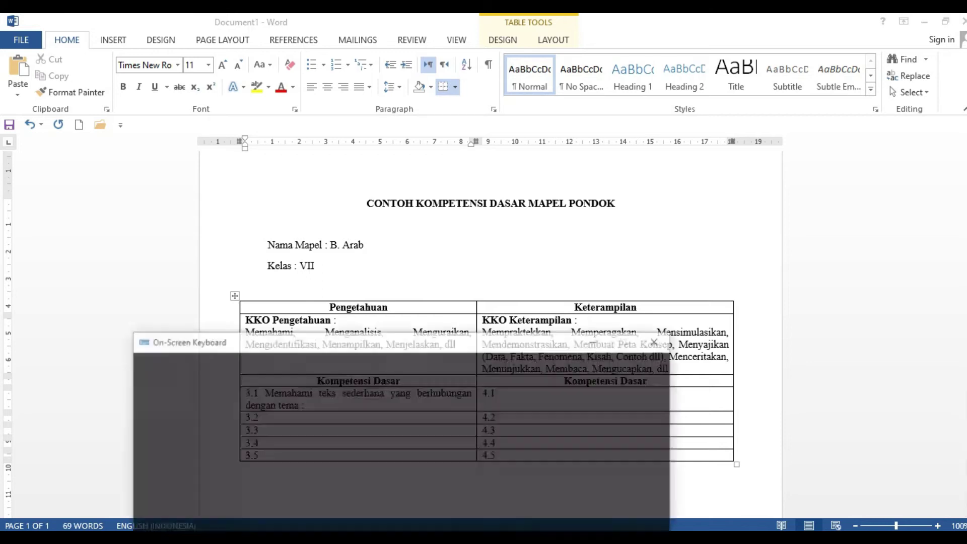
left_click(888, 540)
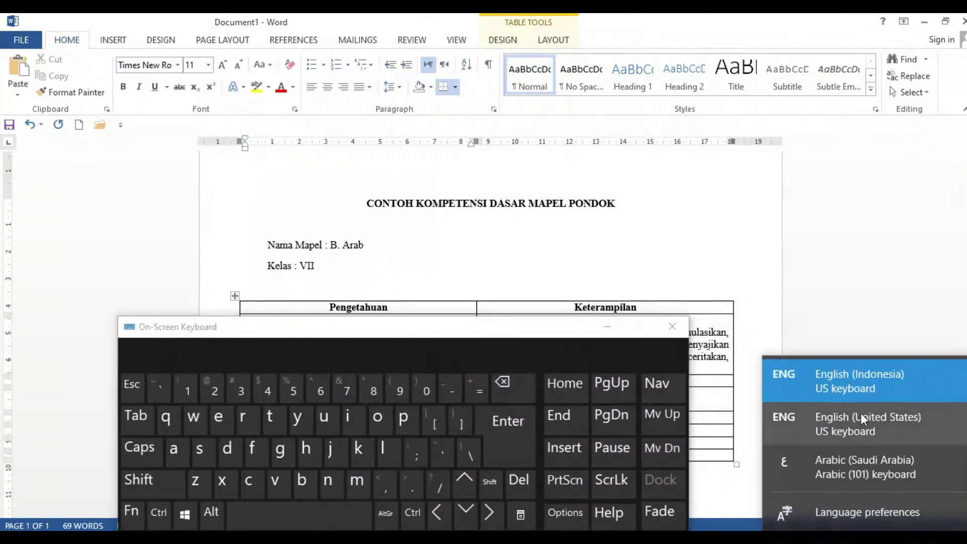
left_click(856, 465)
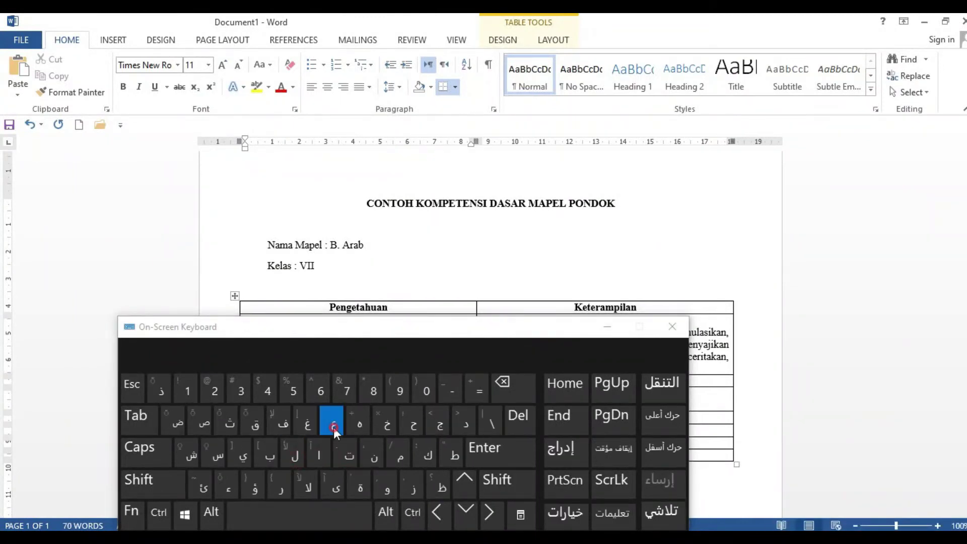
- Complete competency 3.1 with the Arabic theme "التعارف" and "(perkenalan)", putting away the On-Screen Keyboard and leaving Arabic input
scroll(464, 305, "down", 6)
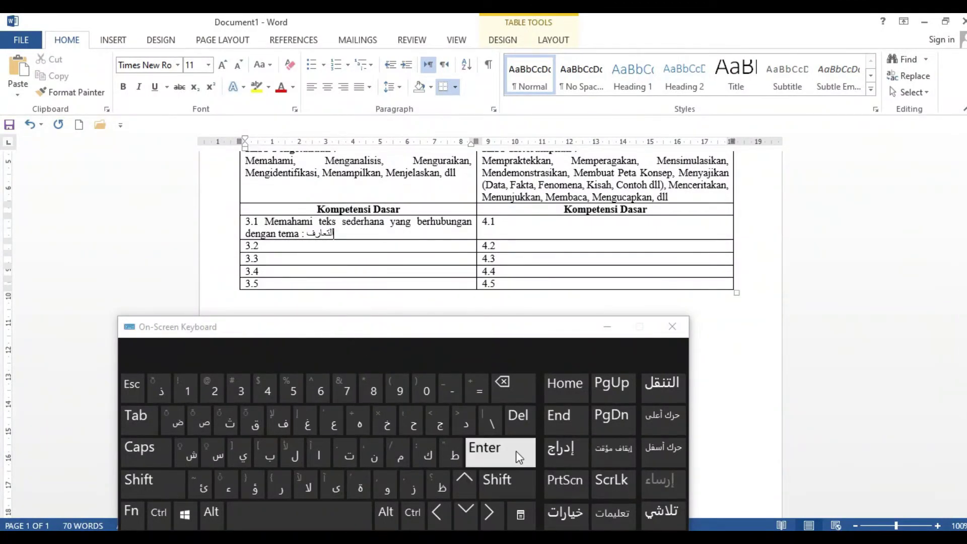
left_click(597, 330)
key("alt+shift")
type("(perkenalan")
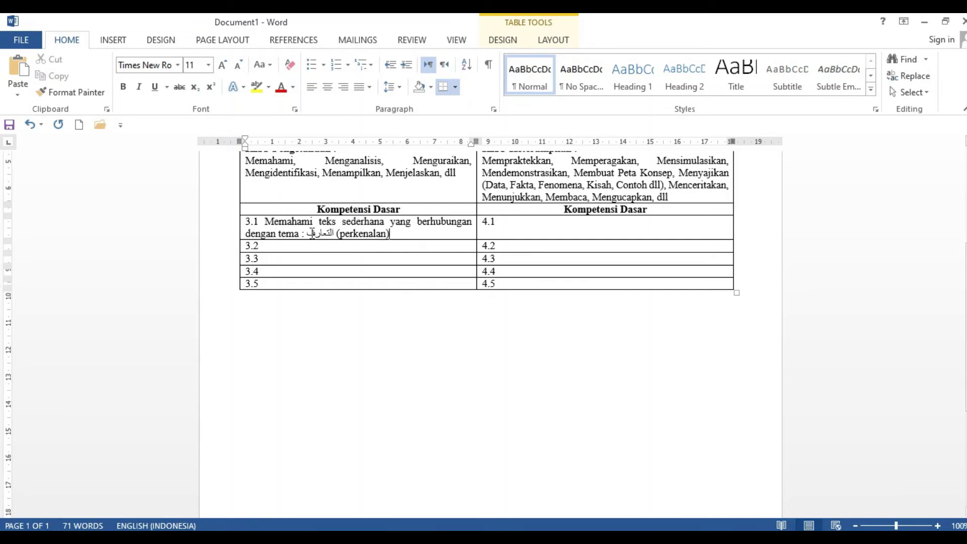
left_click_drag(306, 234, 324, 234)
left_click(319, 234)
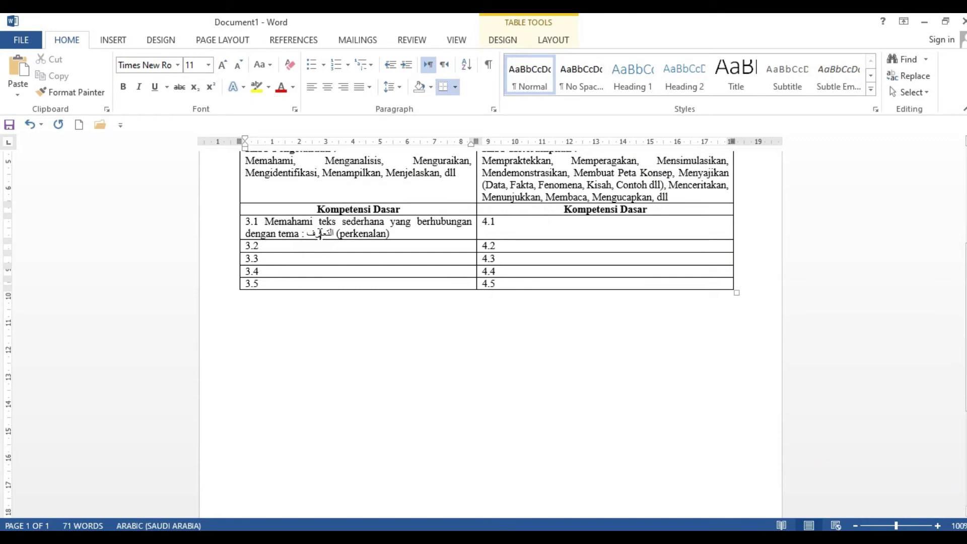
- Check the KKO Keterampilan verbs and start competency 4.1 with "Mempraktekkan"
left_click(499, 232)
scroll(520, 222, "up", 1)
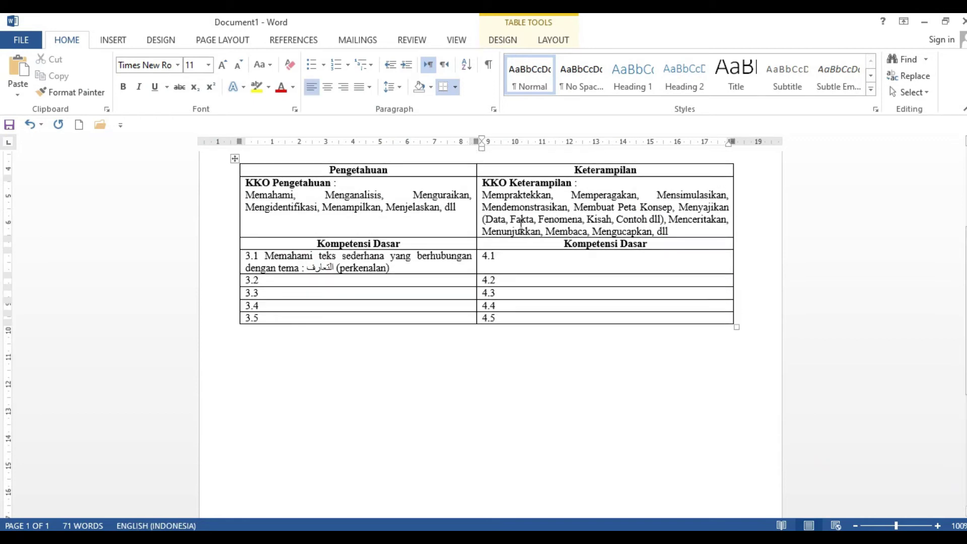
left_click_drag(483, 195, 552, 196)
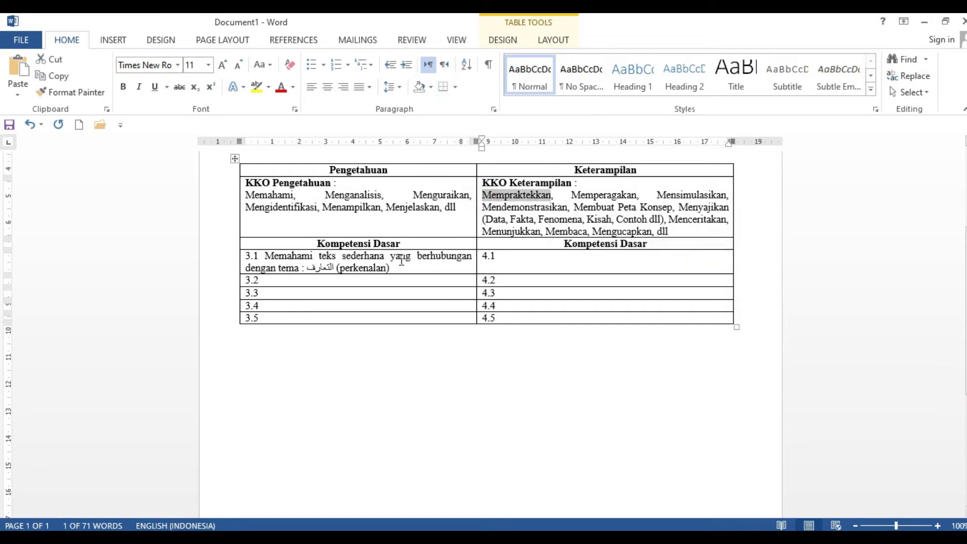
left_click(381, 268)
left_click(569, 198)
left_click_drag(569, 198, 604, 198)
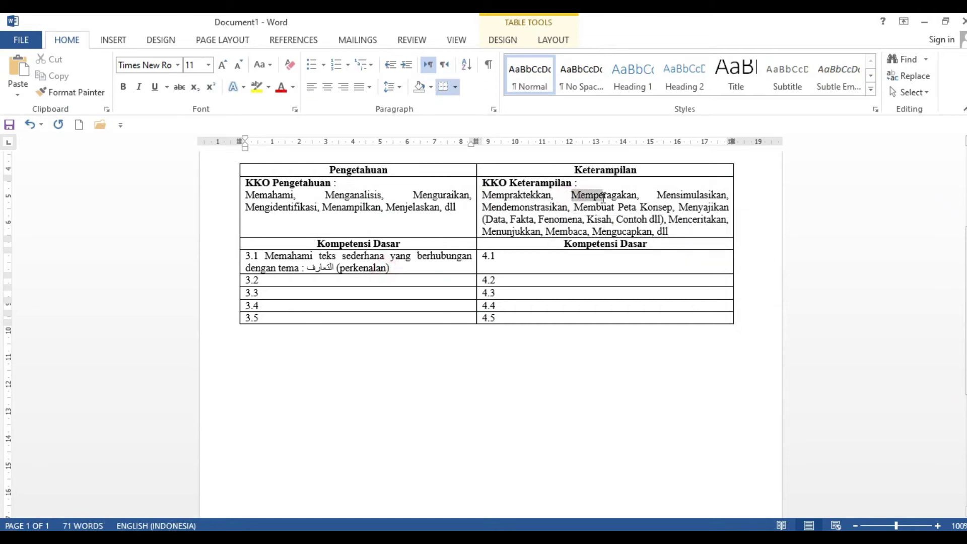
left_click(707, 195)
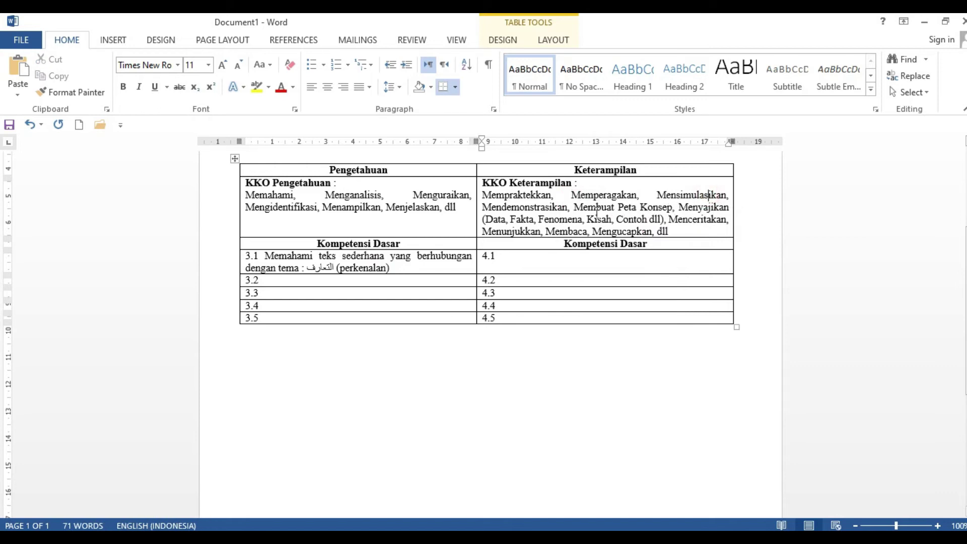
left_click(504, 264)
type("Mempraktekkan")
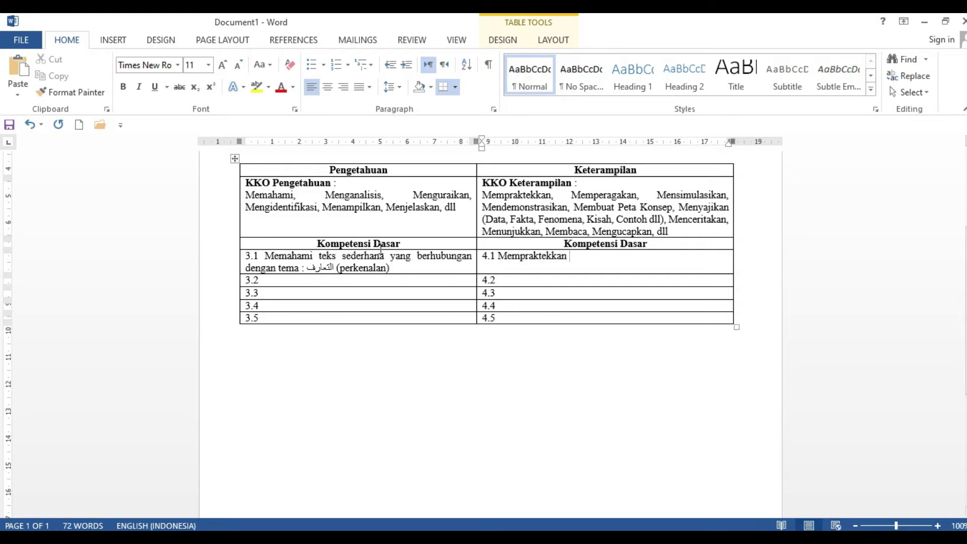
- Continue competency 4.1 with "teks sederhana" and the phrase "yang berhubungan dengan tema : التعارف (perkenalan)" copied from 3.1
type(" teks sederhana")
key("BackSpace")
key("BackSpace")
key("BackSpace")
key("BackSpace")
key("BackSpace")
key("BackSpace")
key("BackSpace")
key("BackSpace")
key("BackSpace")
type("sederhana")
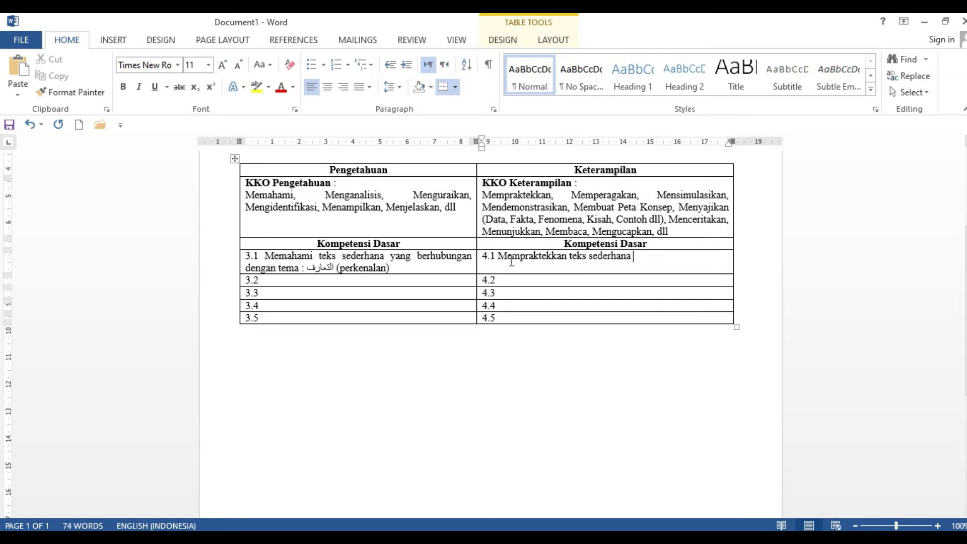
left_click_drag(391, 257, 401, 269)
key("ctrl+c")
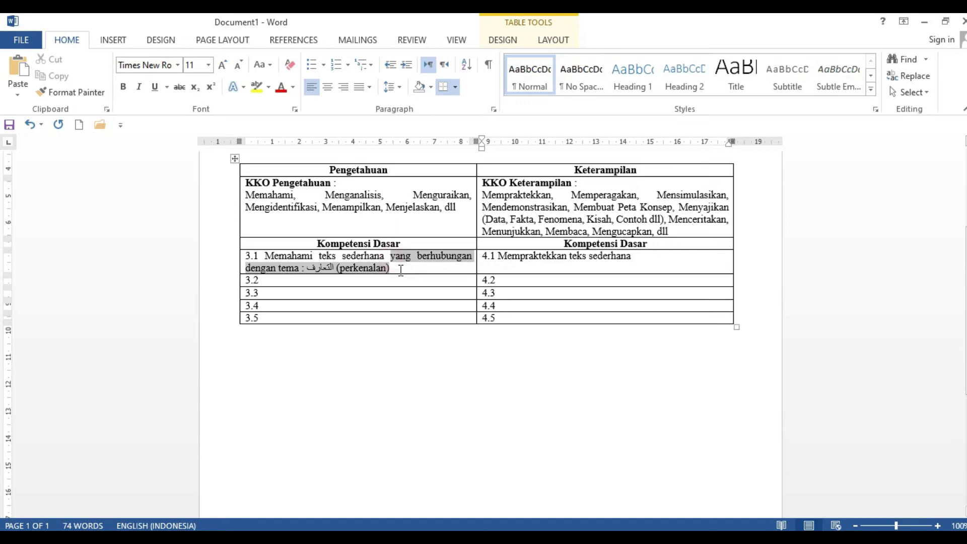
left_click(646, 261)
key("ctrl+v")
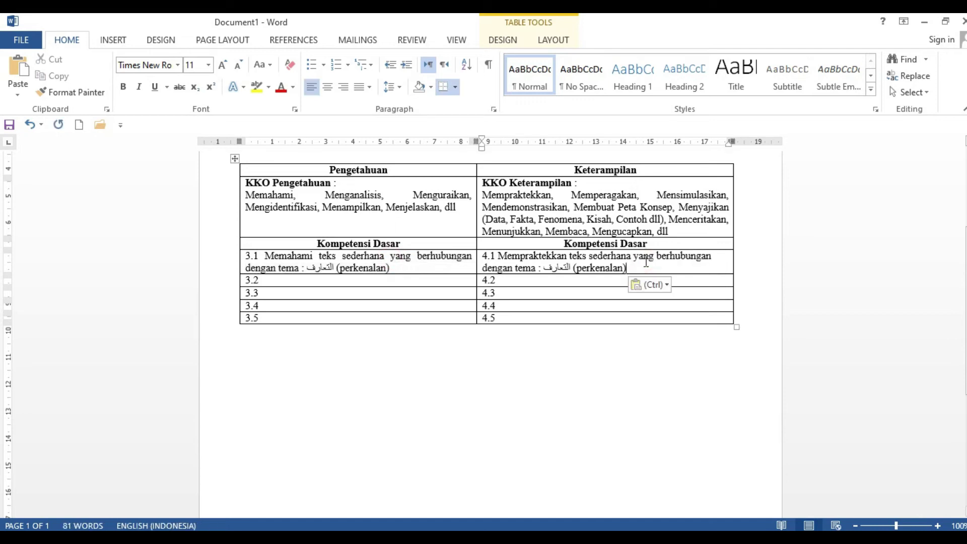
- Review the B. Arab wording of competencies 3.1 and 4.1 and the remaining rows below them
key("Escape")
triple_click(504, 259)
left_click(642, 268)
left_click_drag(544, 272, 650, 267)
left_click(650, 267)
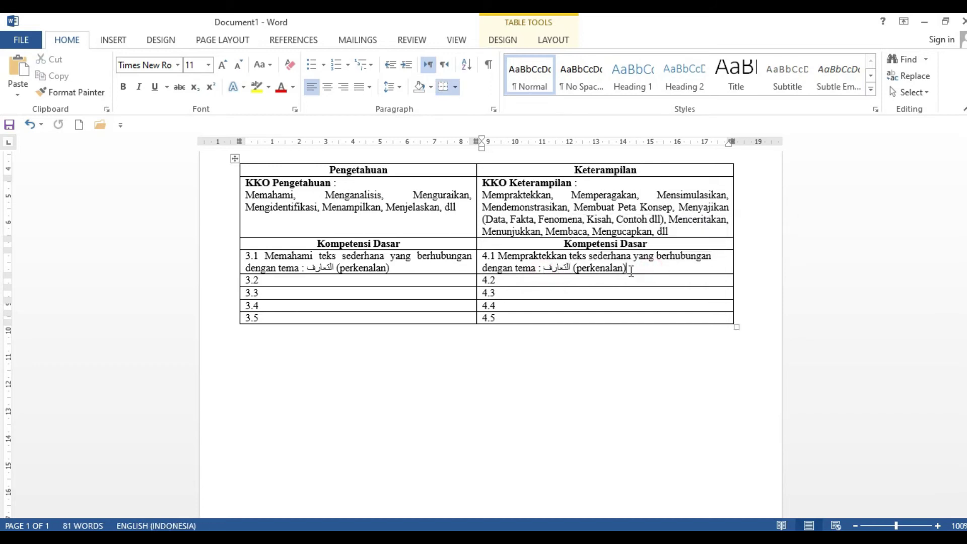
scroll(567, 277, "up", 1)
scroll(563, 276, "down", 2)
scroll(563, 276, "up", 3)
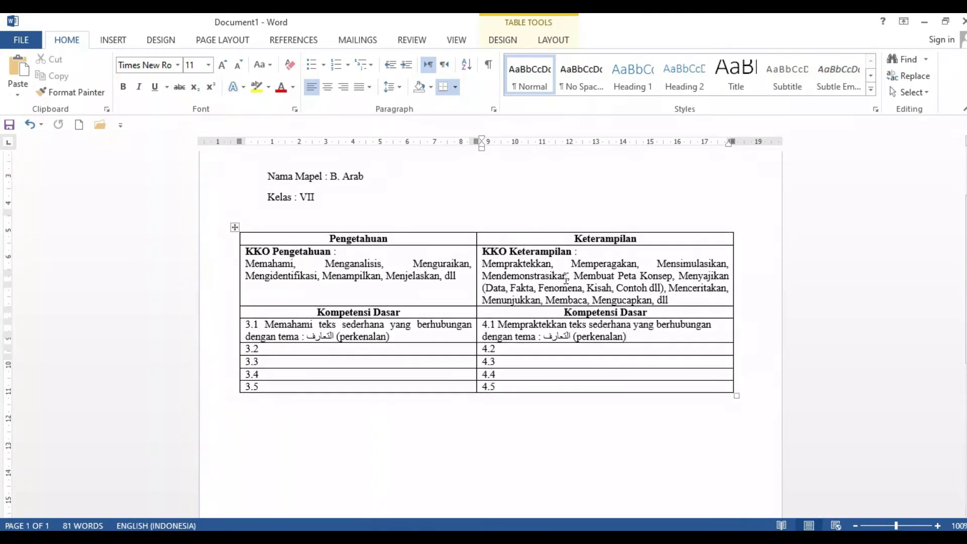
scroll(313, 325, "down", 1)
left_click_drag(322, 320, 325, 353)
left_click_drag(492, 315, 544, 358)
left_click(443, 337)
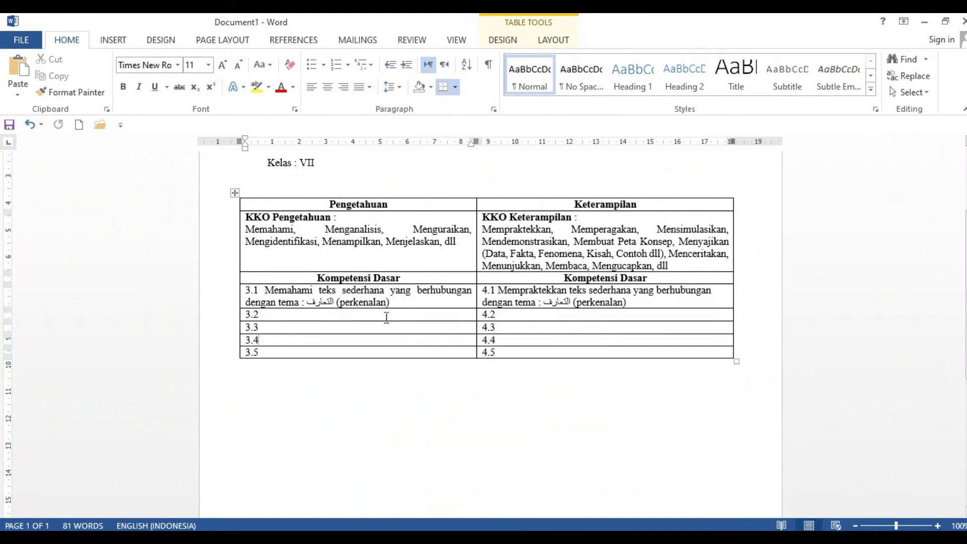
- Clear the B. Arab texts from competencies 3.1 and 4.1 and set Nama Mapel to "Al-Qur'an"
scroll(364, 213, "up", 3)
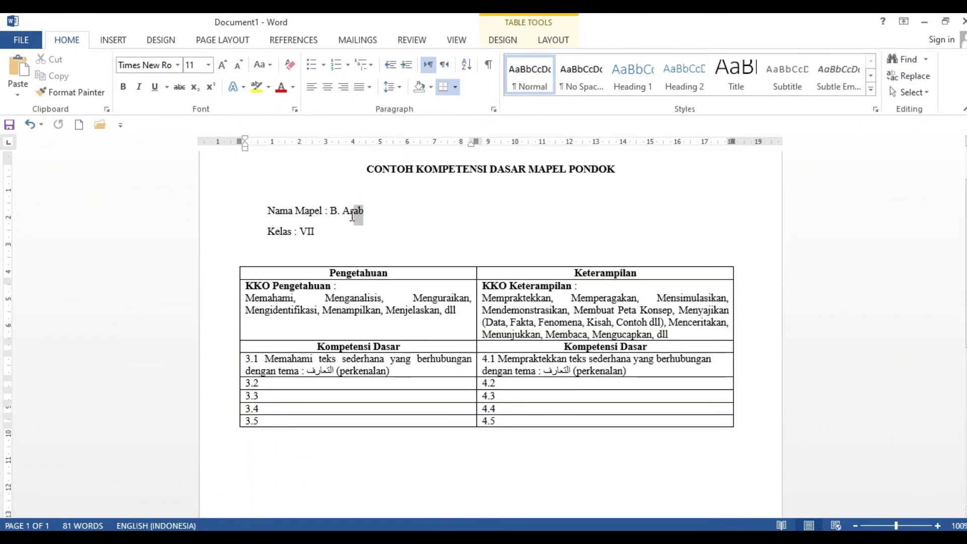
key("ctrl+z")
key("ctrl+z")
key("ctrl+z")
type("Al-Qu")
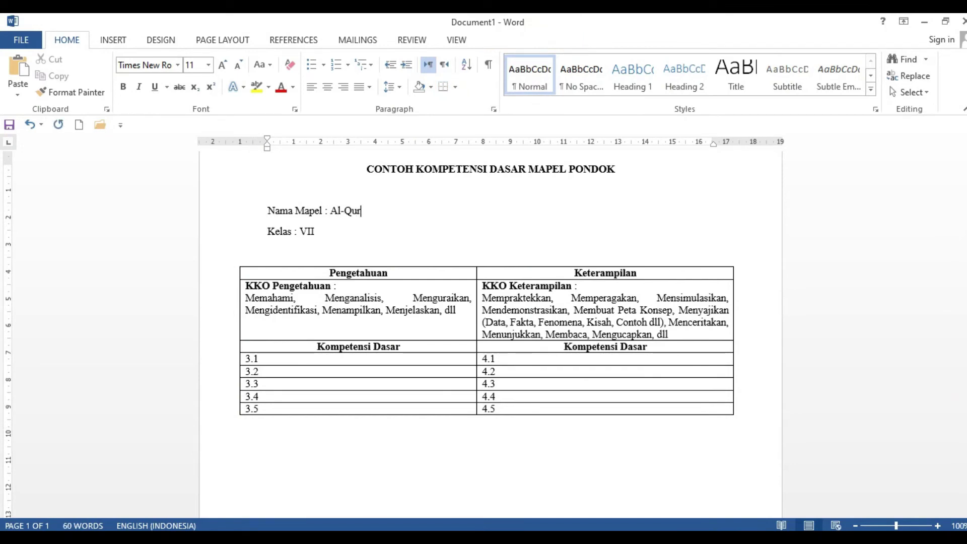
type("r'an")
- Choose a verb from KKO Pengetahuan and enter "Menampilkan hafalan al Qur'an juz 30" as competency 3.1
left_click(361, 358)
left_click_drag(246, 298, 456, 311)
left_click(303, 321)
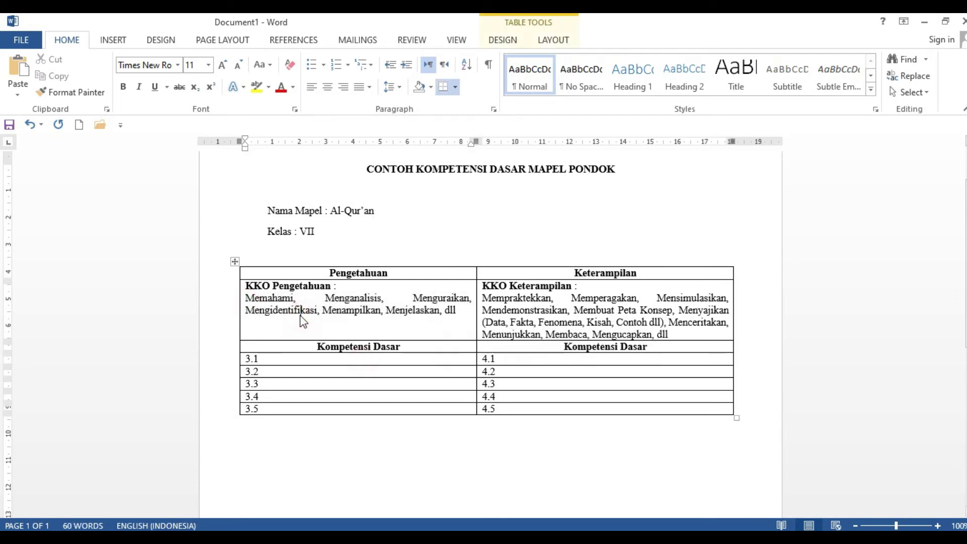
left_click(306, 360)
left_click_drag(325, 311, 381, 311)
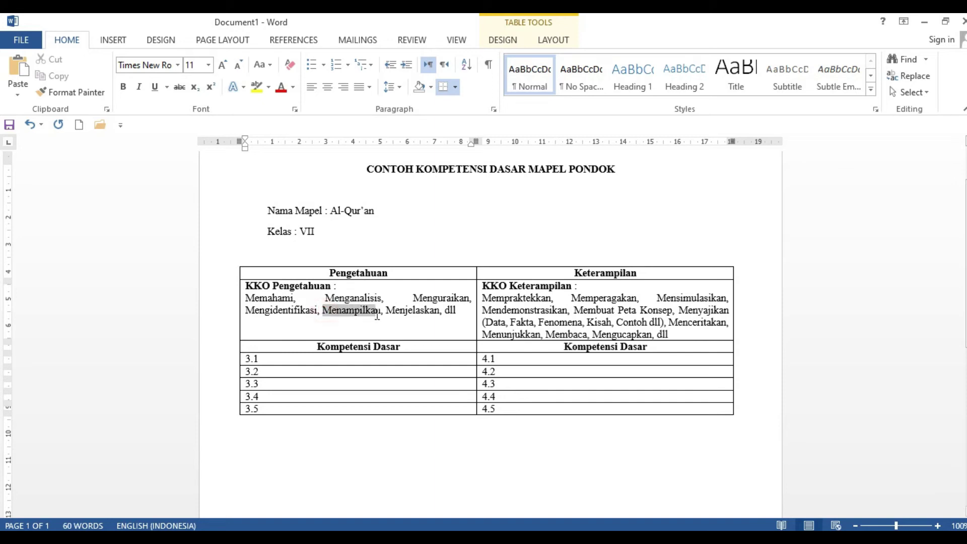
left_click(317, 362)
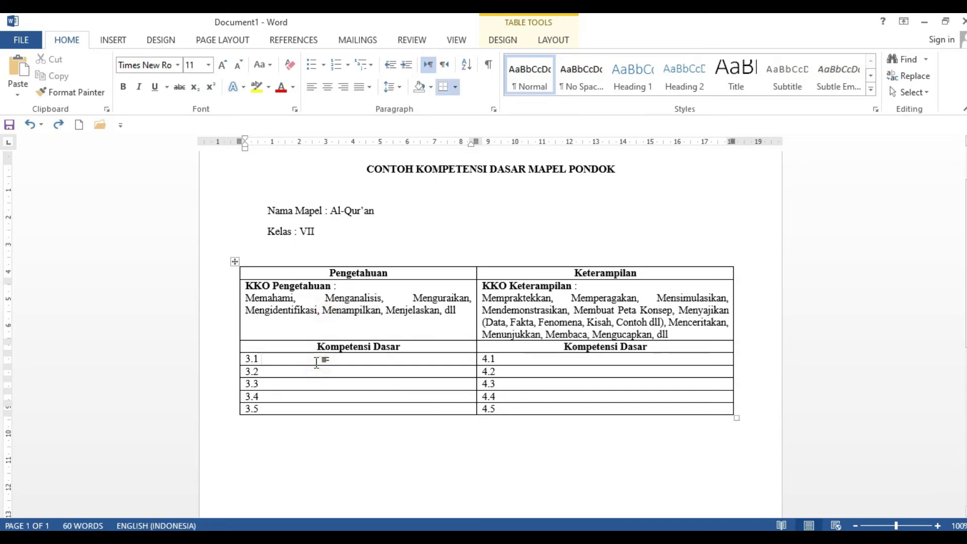
type("Menampi")
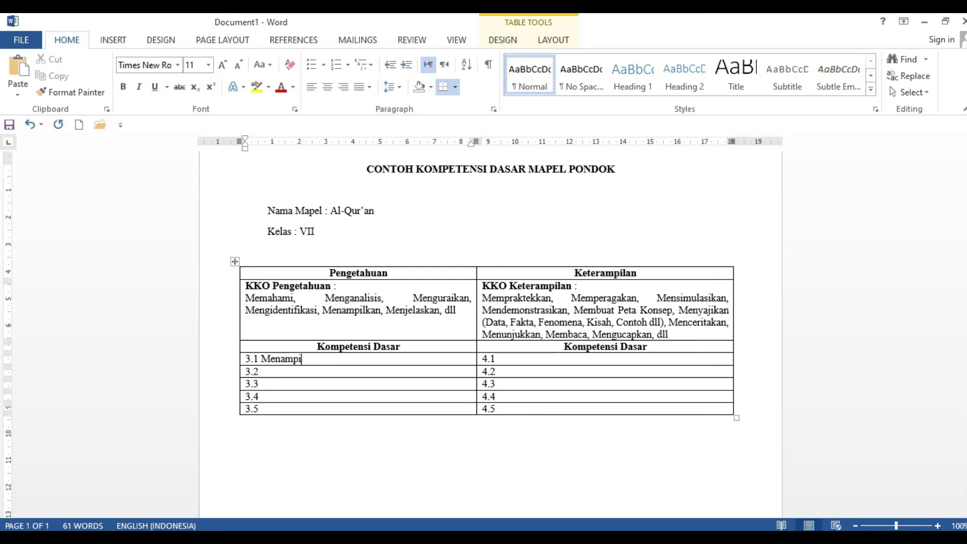
type("lkan hafalan al Qur'an")
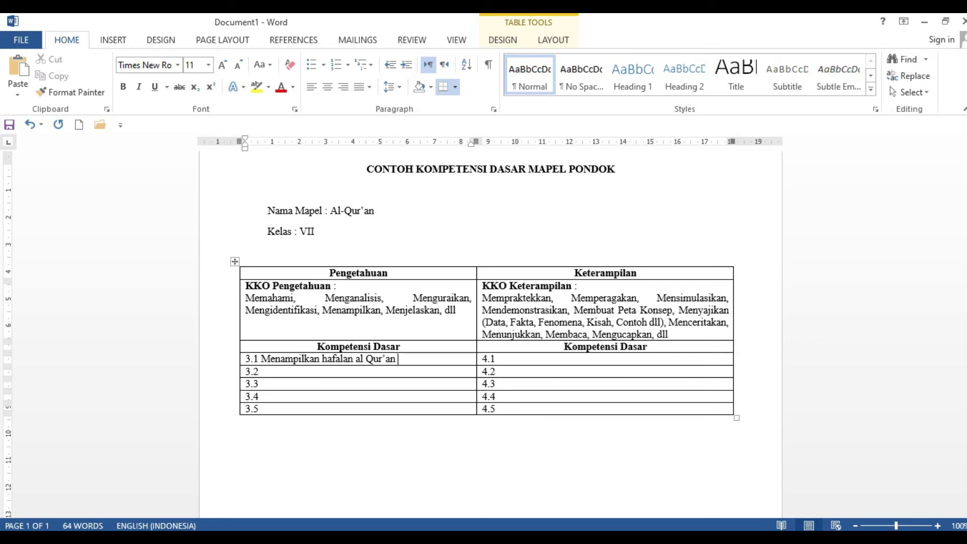
type(" juz 30")
- Enter "Memperagakan hafalan al Qur'an juz 30 dengan lancar" as competency 4.1, reusing 3.1's wording, and append "dengan lancar" to 3.1
left_click(564, 361)
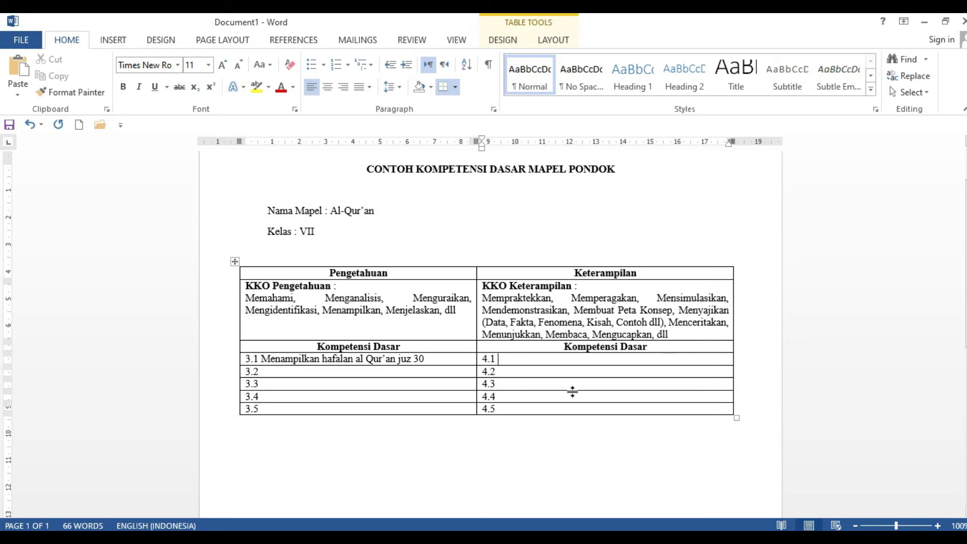
type("Memperagakan")
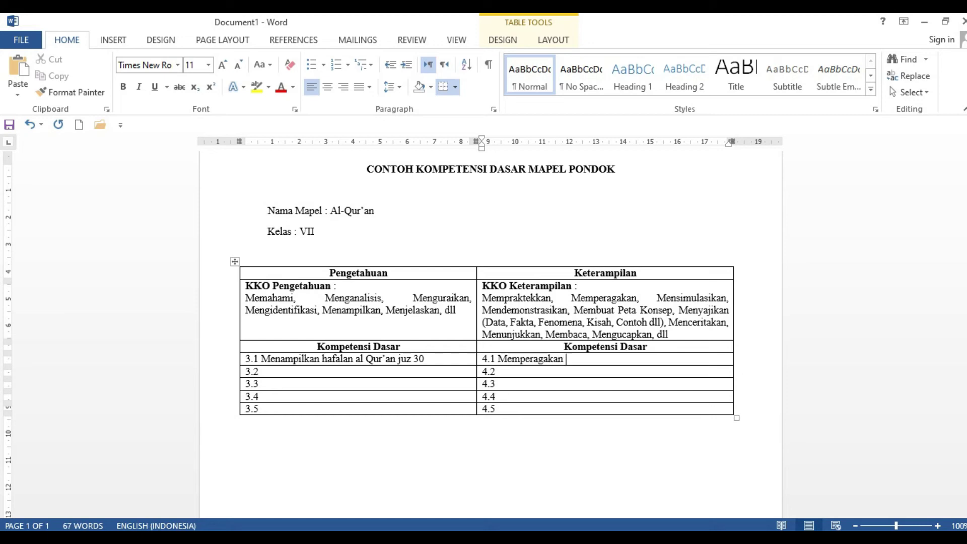
left_click_drag(426, 358, 343, 362)
key("ctrl+c")
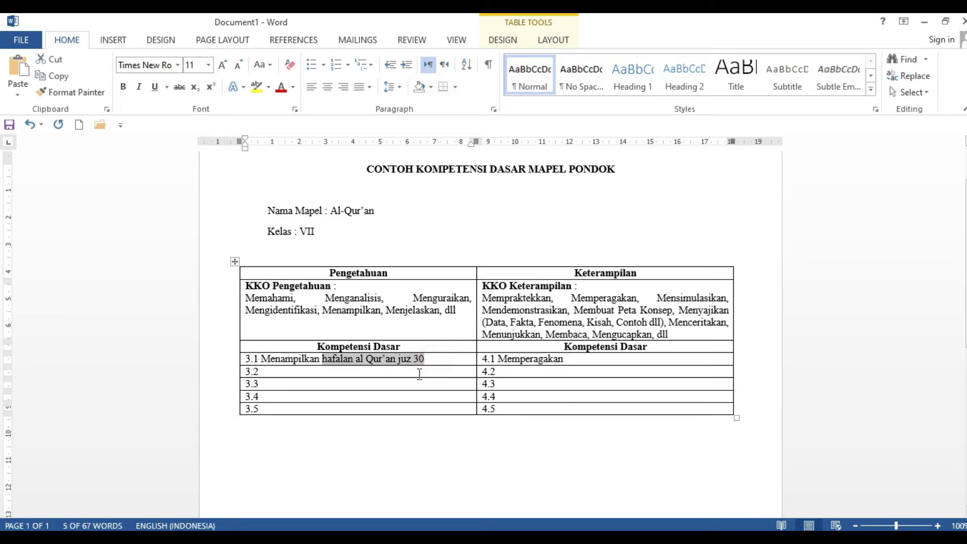
left_click(574, 360)
key("ctrl+v")
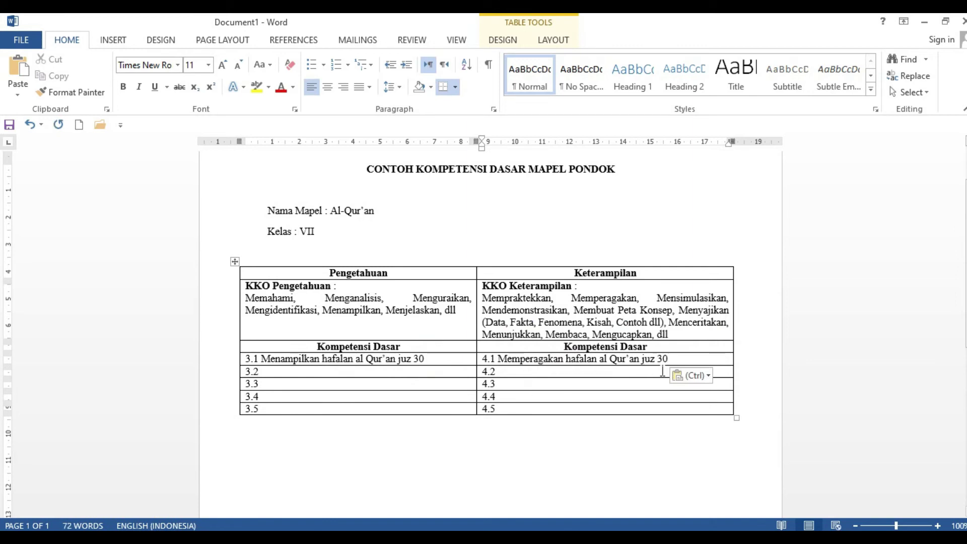
type("dengan lancar")
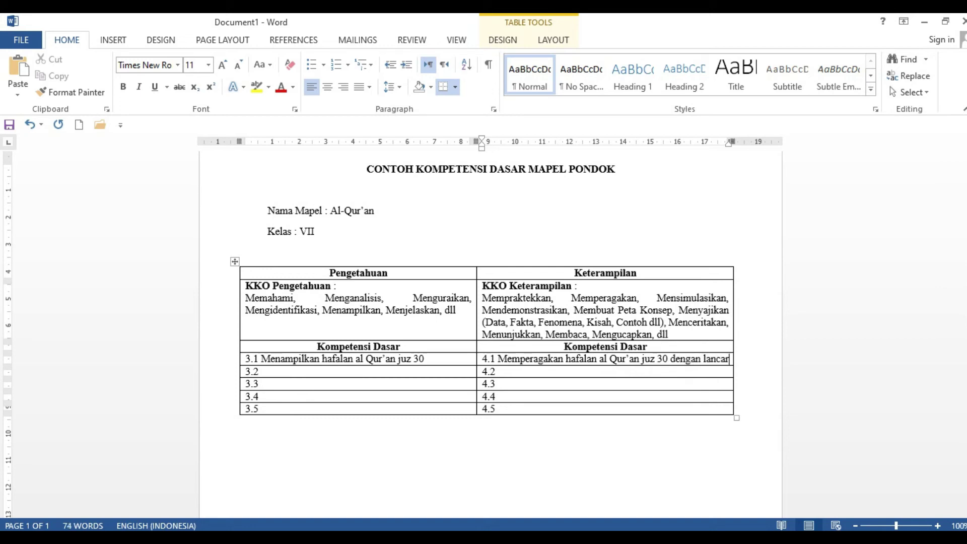
left_click(449, 357)
type("dengan lancar")
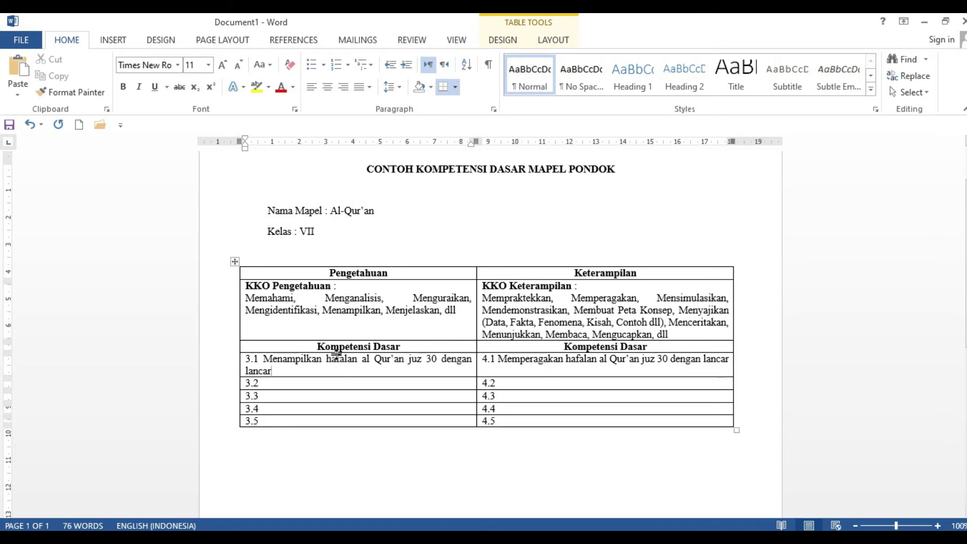
- Copy the text of competency 3.1 into 3.2 and change its juz number to 29
left_click_drag(272, 371, 442, 358)
left_click(382, 369)
left_click(339, 382)
left_click_drag(273, 371, 264, 362)
key("ctrl+c")
left_click(292, 383)
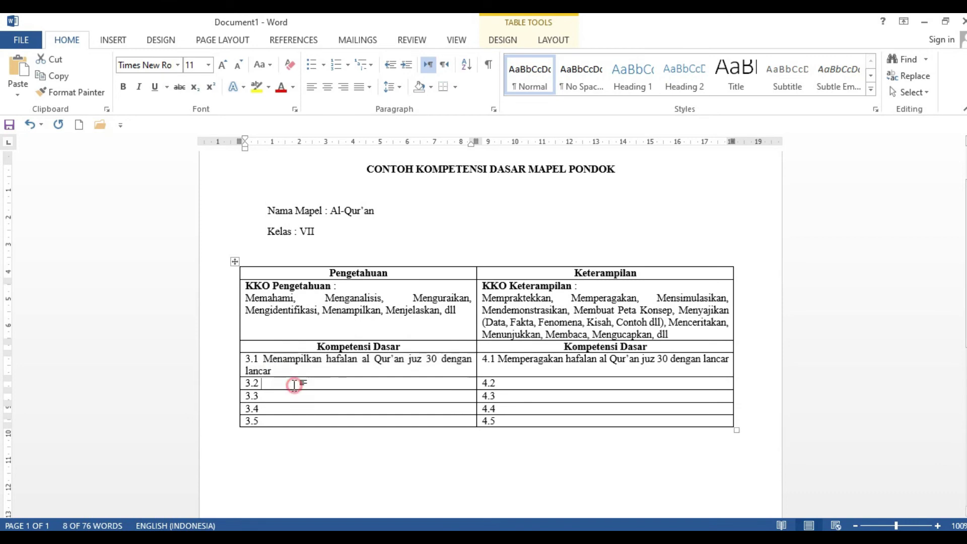
key("ctrl+v")
double_click(427, 384)
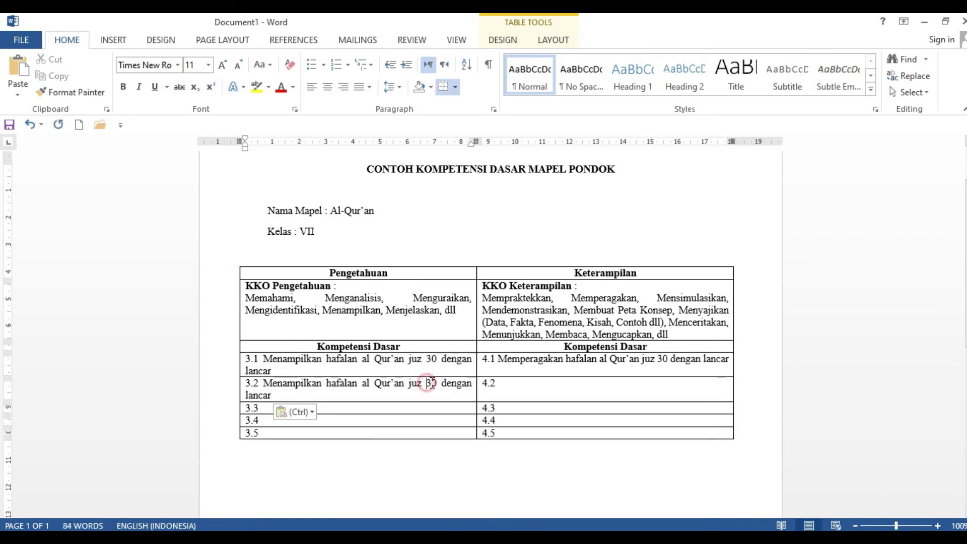
type("29")
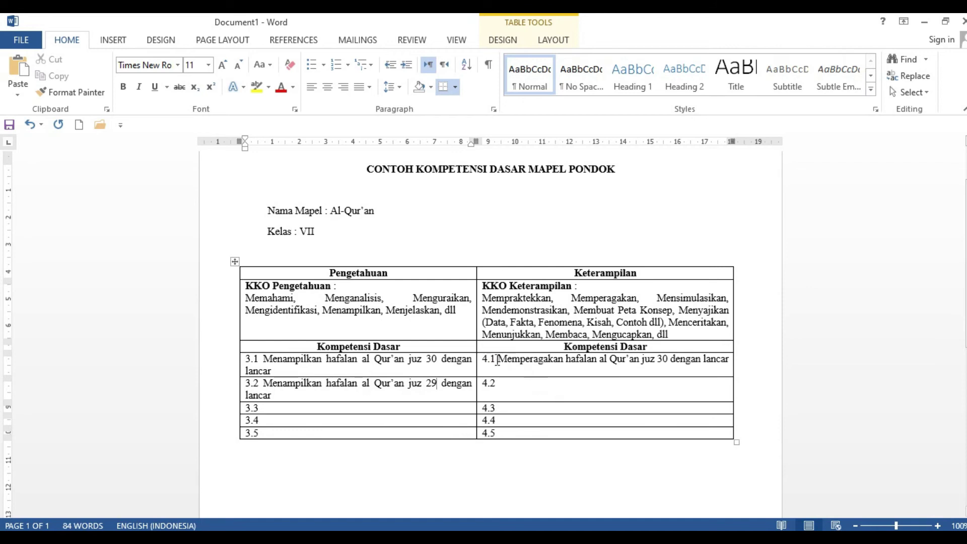
- Copy the text of competency 4.1 into 4.2 and change its juz number to 29
left_click_drag(499, 359, 729, 361)
key("ctrl+c")
left_click(593, 389)
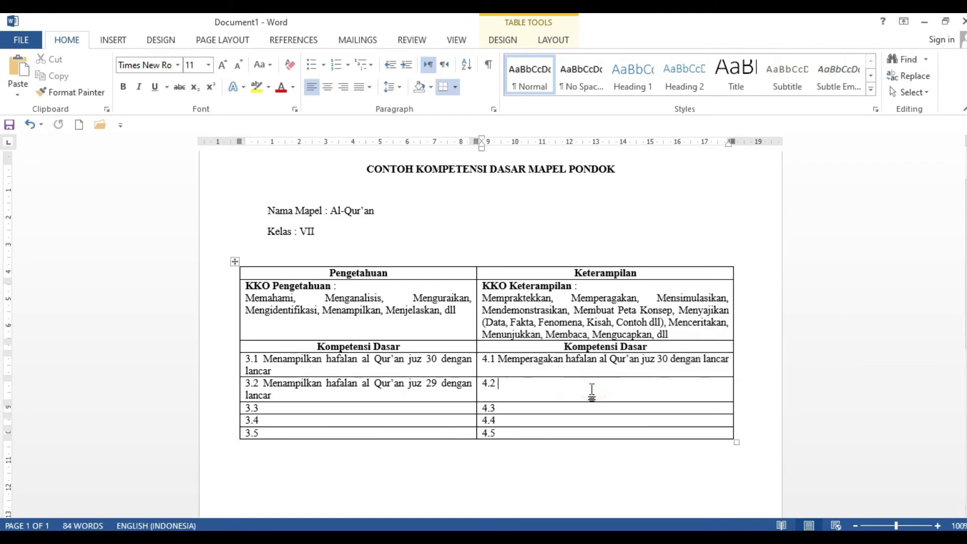
key("ctrl+v")
double_click(657, 383)
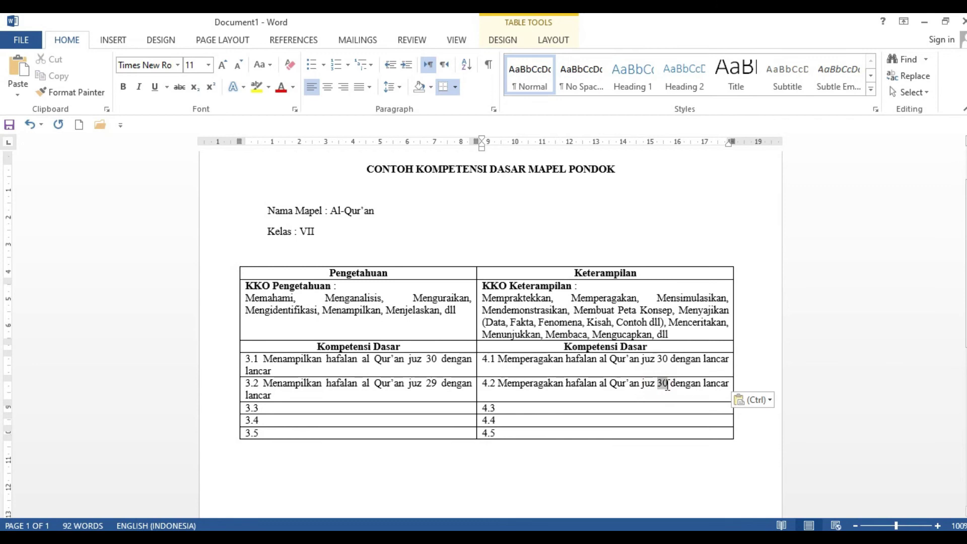
type("29")
- Switch to the DNS-SMP-VII_MP PONDOK Final workbook in Excel
left_click(587, 406)
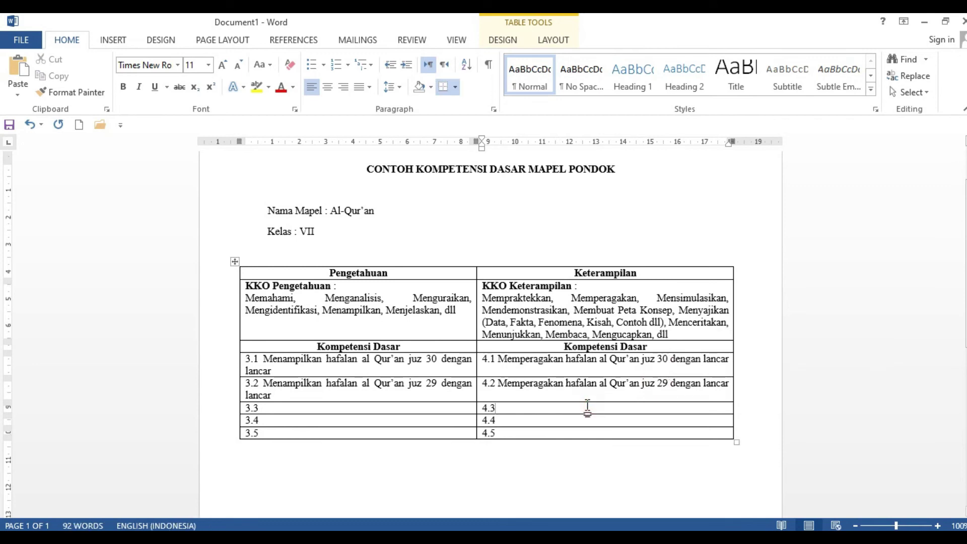
scroll(587, 406, "up", 1)
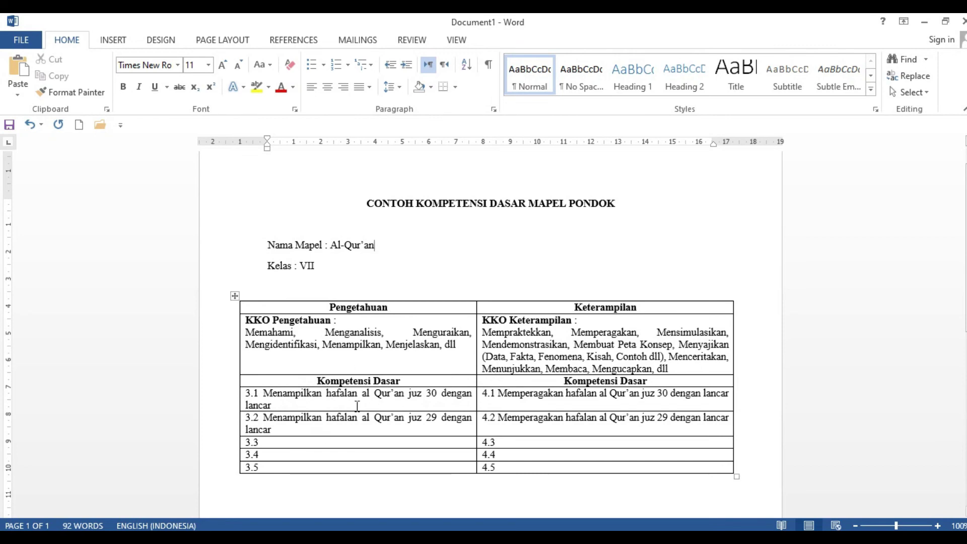
key("alt+Tab")
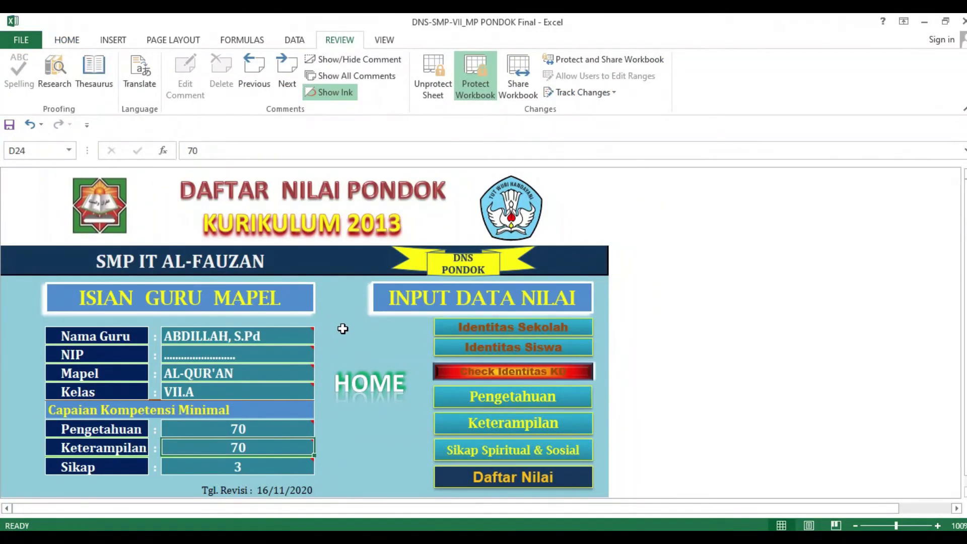
- Open the Pengetahuan competency editing sheet by way of Check Identitas KD and its Edit KD page
left_click(483, 375)
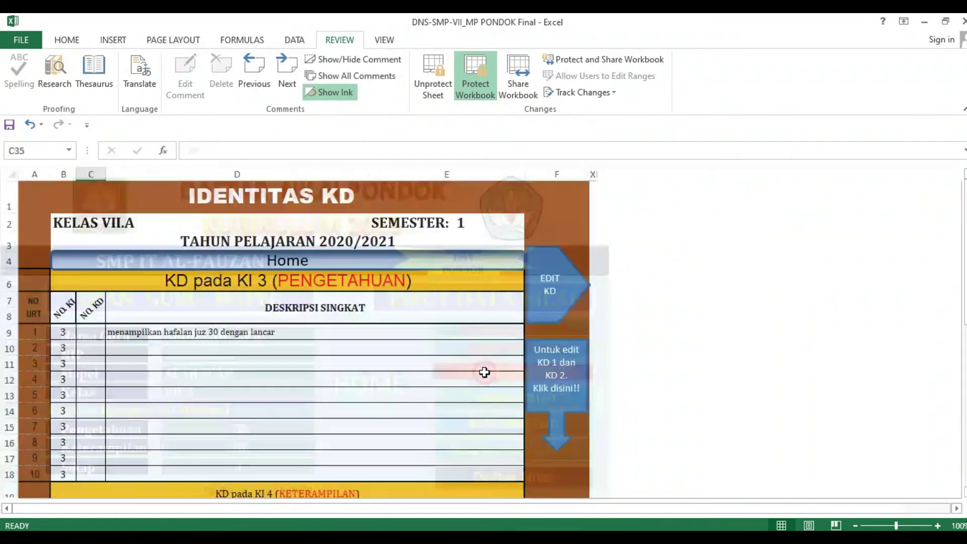
left_click(554, 298)
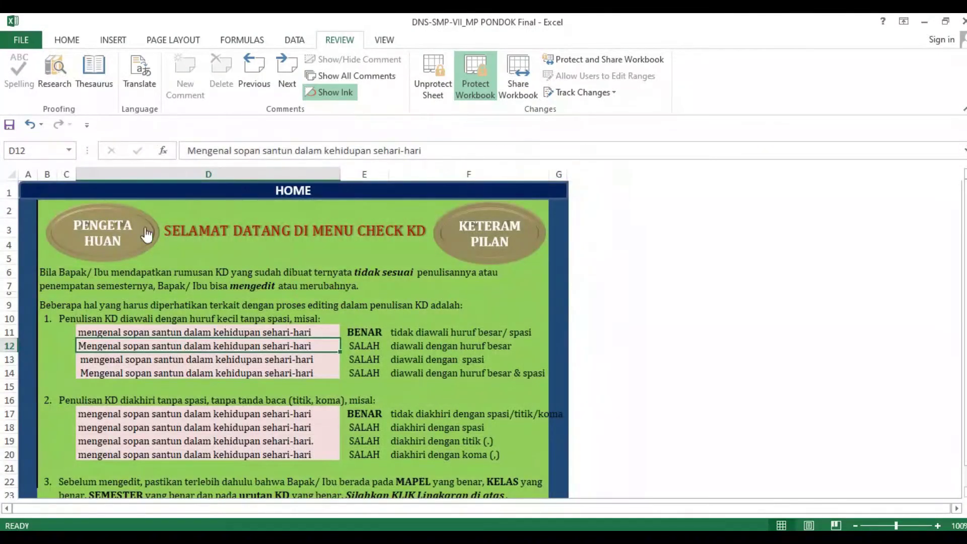
left_click(116, 222)
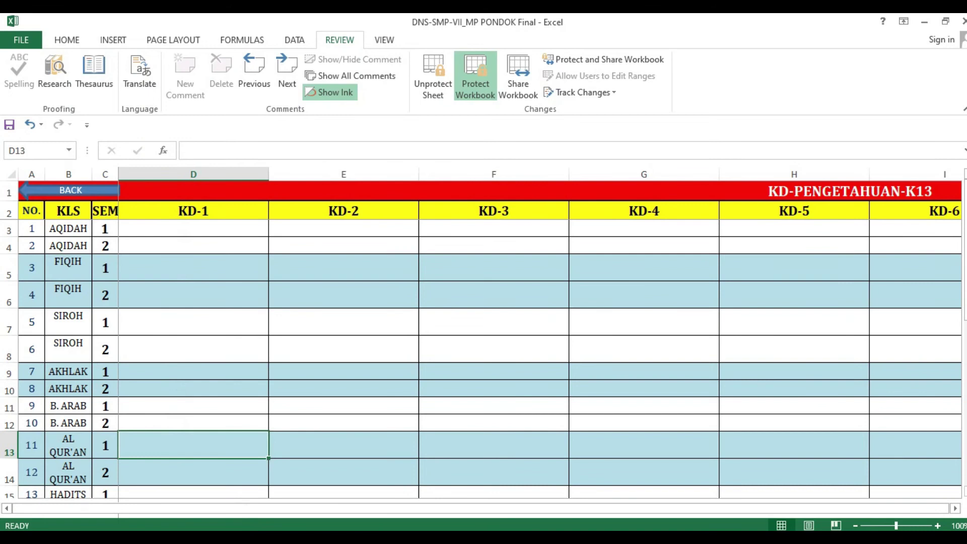
- Copy the text of competency 3.1 from the Word table and return to the Excel workbook
left_click(246, 536)
left_click_drag(273, 405, 266, 395)
right_click(265, 396)
left_click(292, 135)
left_click(153, 536)
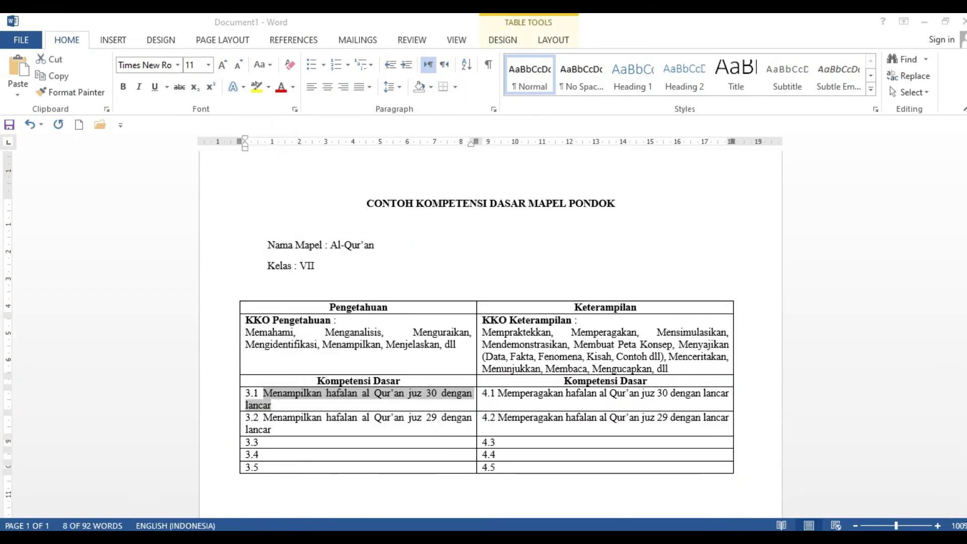
- Paste the copied competency into KD-1 of the Al Qur'an semester 1 row and make its first letter a lowercase "m"
double_click(145, 445)
right_click(145, 444)
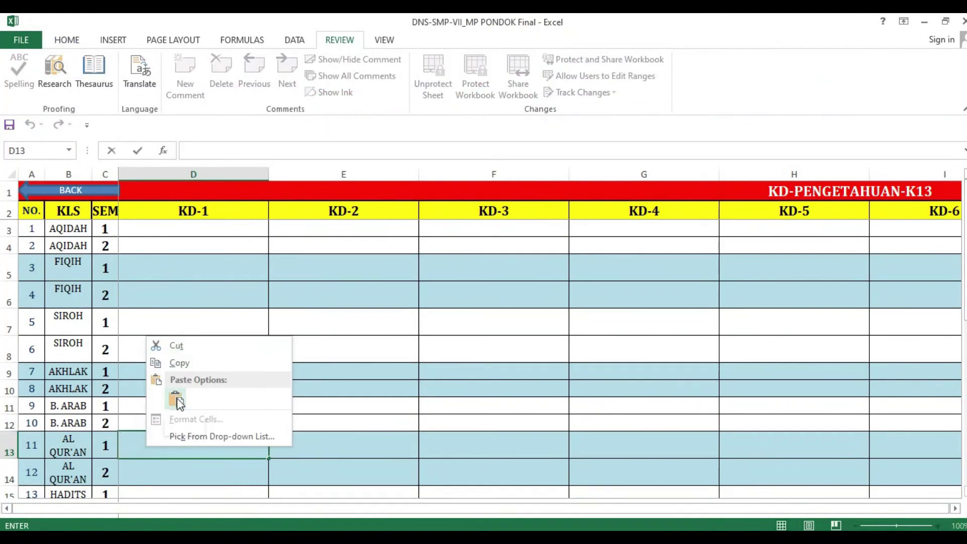
left_click(169, 398)
left_click(131, 439)
key("BackSpace")
type("m")
left_click(283, 448)
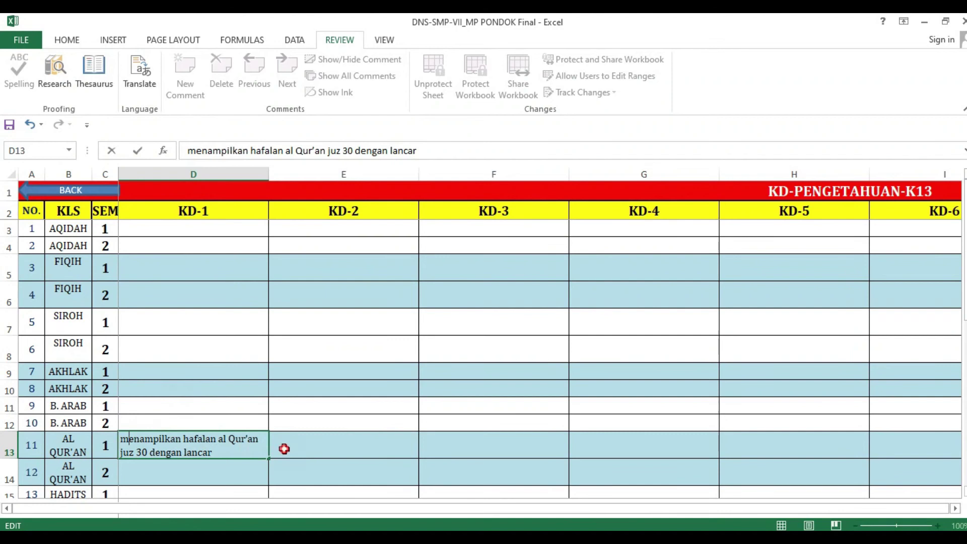
left_click(166, 439)
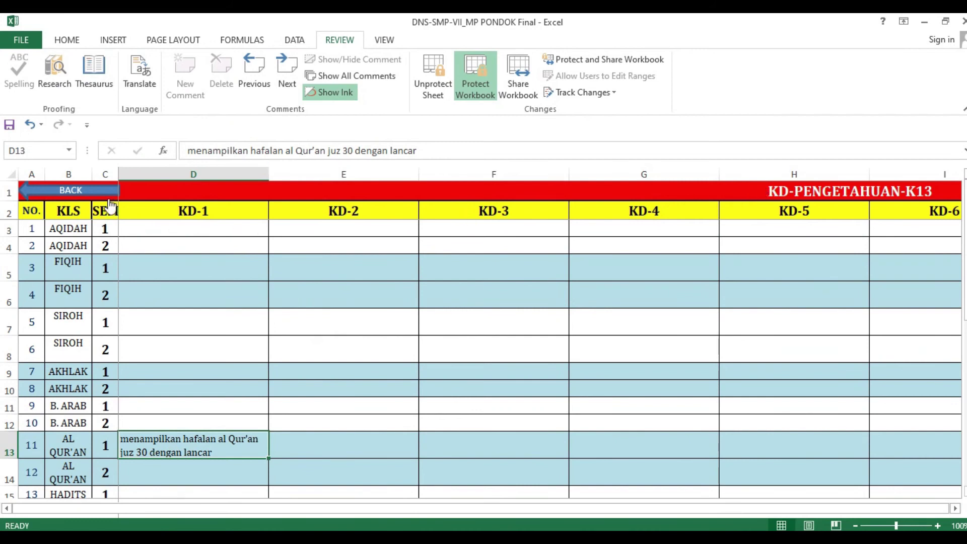
- Open the Keterampilan competency editing sheet, and copy the text of competency 4.1 from the Word table for it
left_click(88, 195)
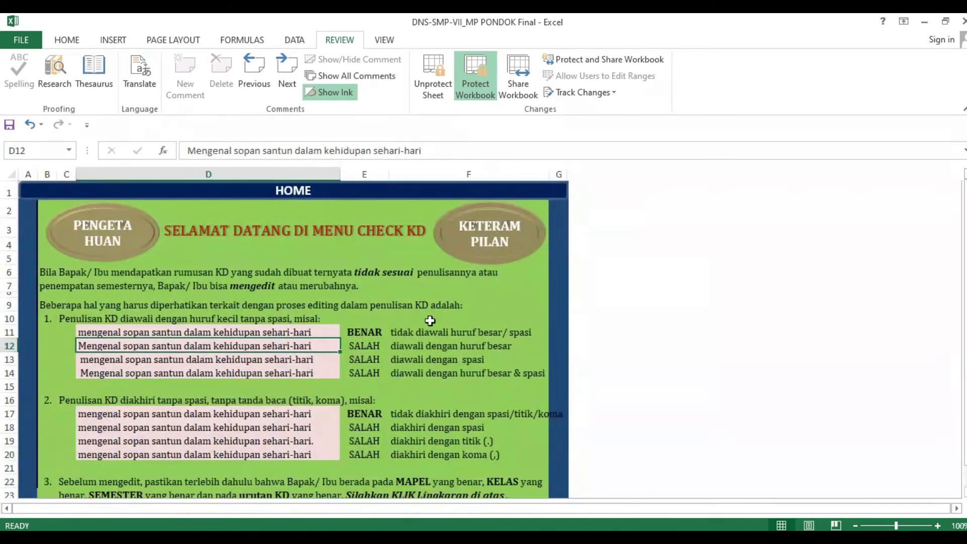
left_click(490, 237)
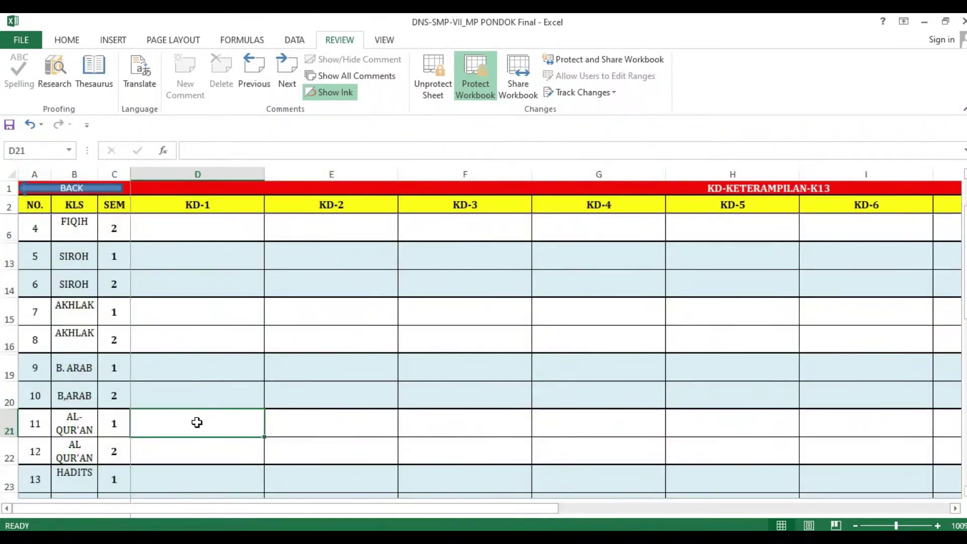
left_click(271, 537)
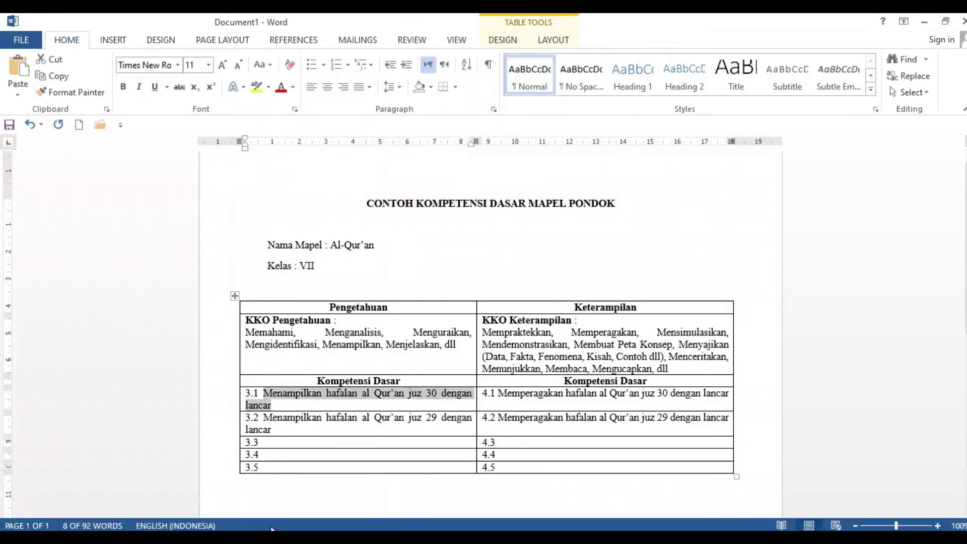
left_click_drag(499, 394, 727, 395)
right_click(677, 395)
left_click(709, 137)
left_click(263, 537)
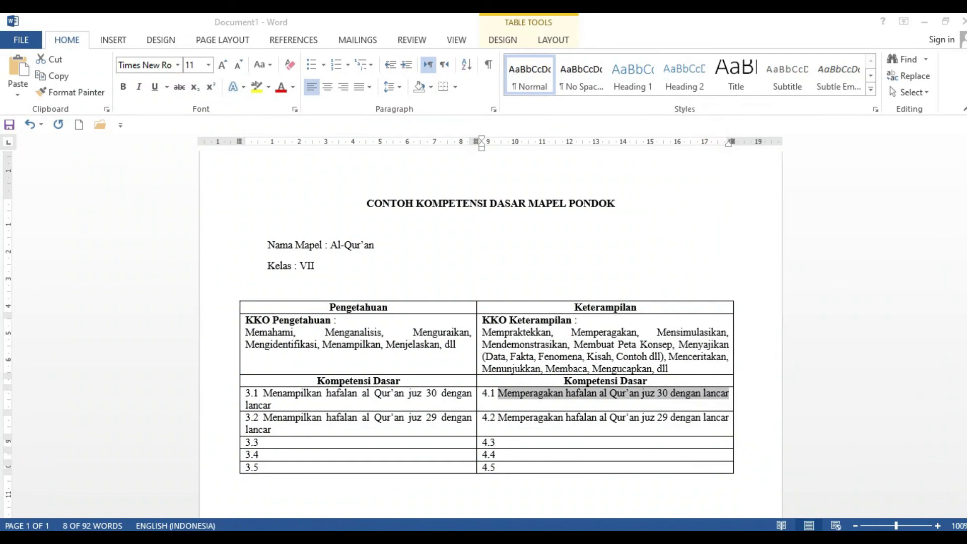
- Paste competency 4.1 into KD-1 of the Al-Qur'an semester 1 skills row and make its first letter a lowercase "m"
double_click(155, 422)
key("ctrl+v")
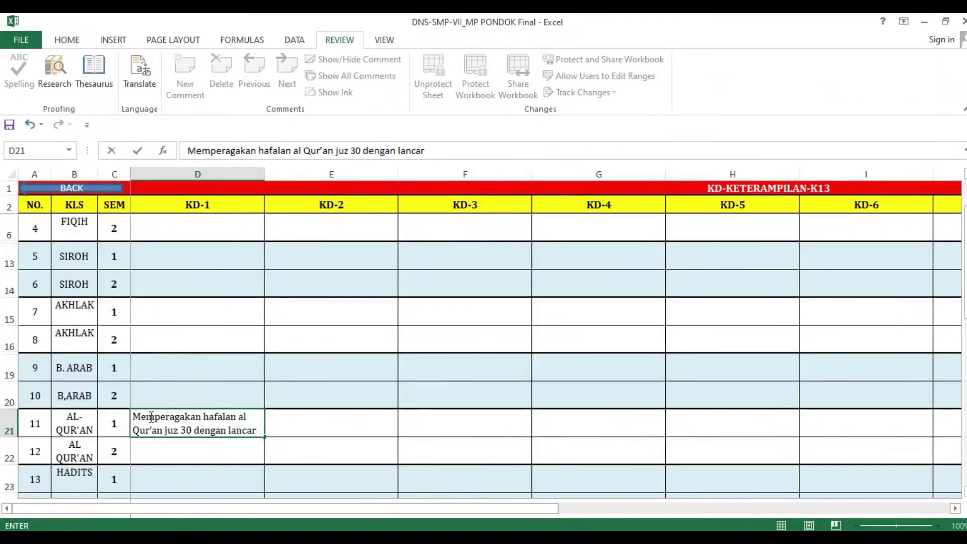
left_click(143, 418)
key("BackSpace")
type("m")
left_click(279, 402)
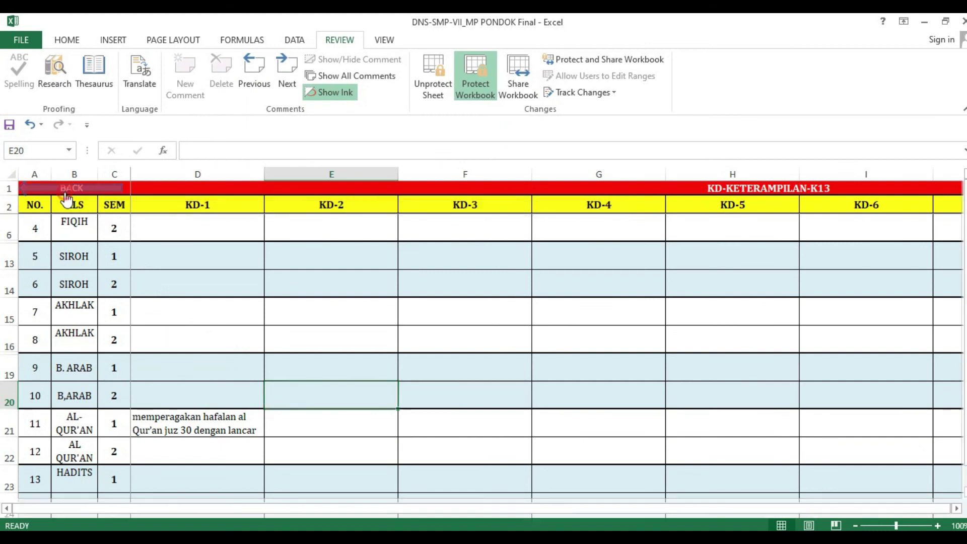
- Check the Pengetahuan and Keterampilan descriptions on the Identitas KD page and return to the workbook's home page
left_click(66, 190)
left_click(148, 231)
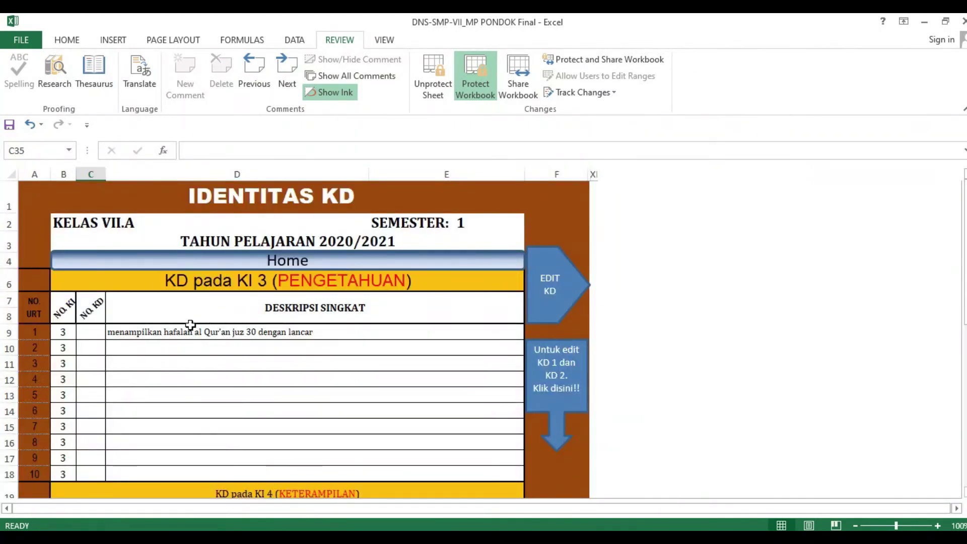
scroll(180, 337, "down", 2)
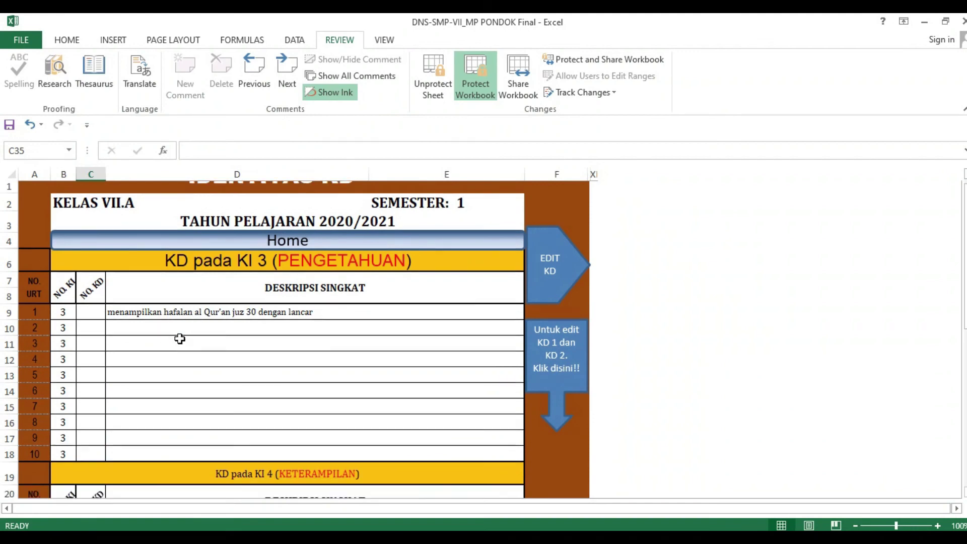
scroll(179, 338, "down", 2)
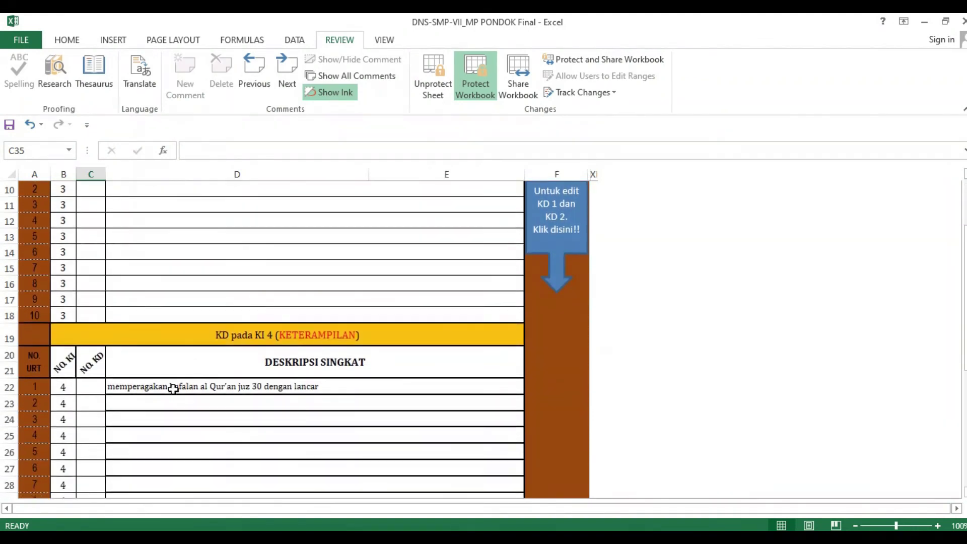
scroll(174, 388, "up", 4)
scroll(176, 383, "down", 4)
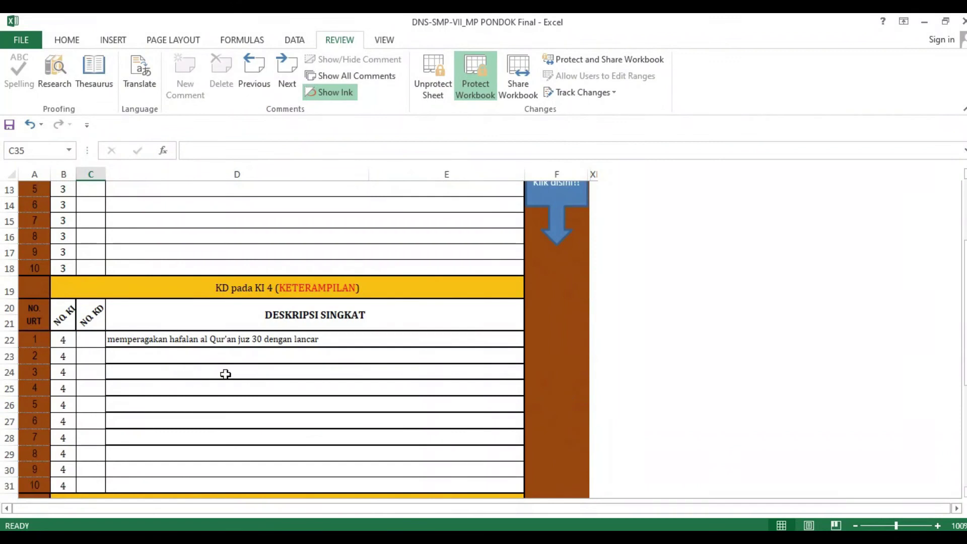
scroll(222, 352, "up", 4)
left_click(255, 254)
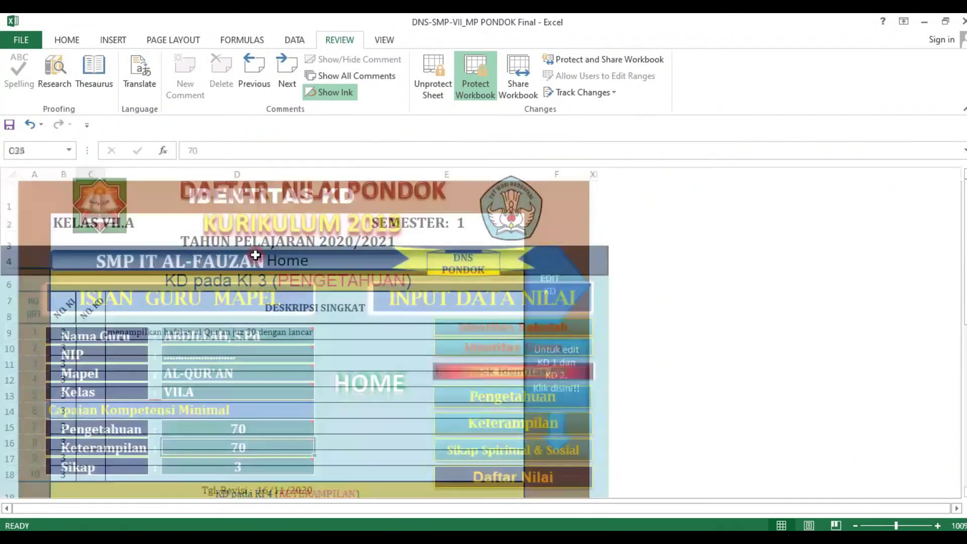
- Open the Pengetahuan score sheet and enter 90 as the first student's KD 1 Tes Tulis score
scroll(384, 371, "down", 1)
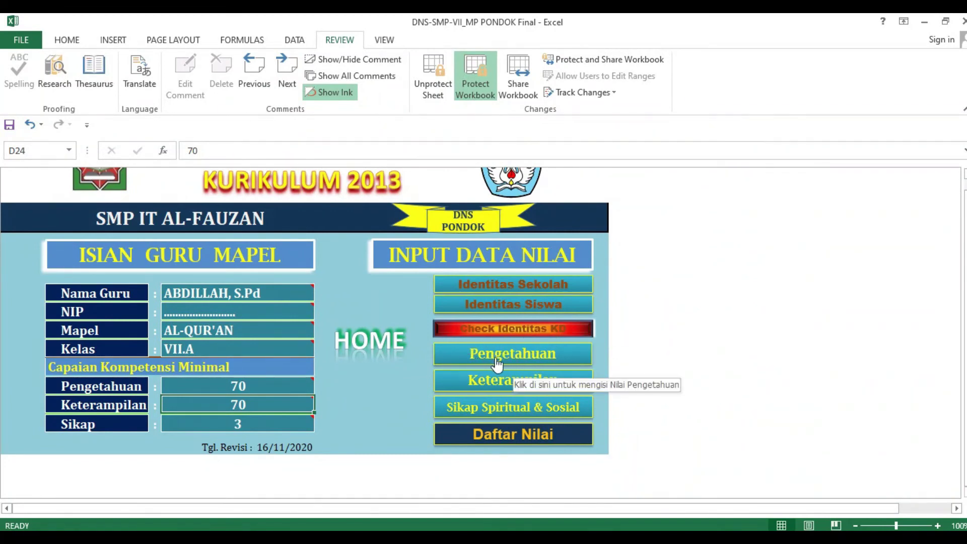
left_click(520, 356)
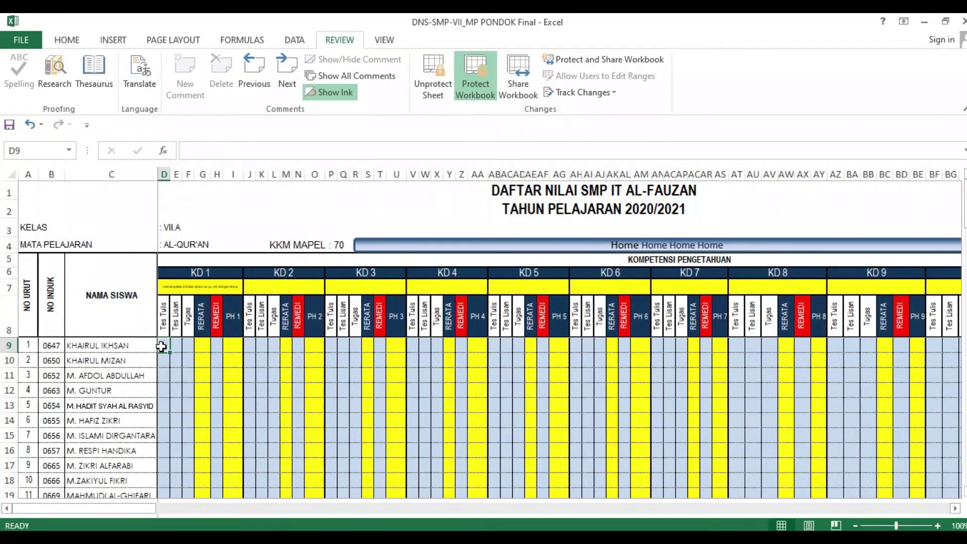
type("90")
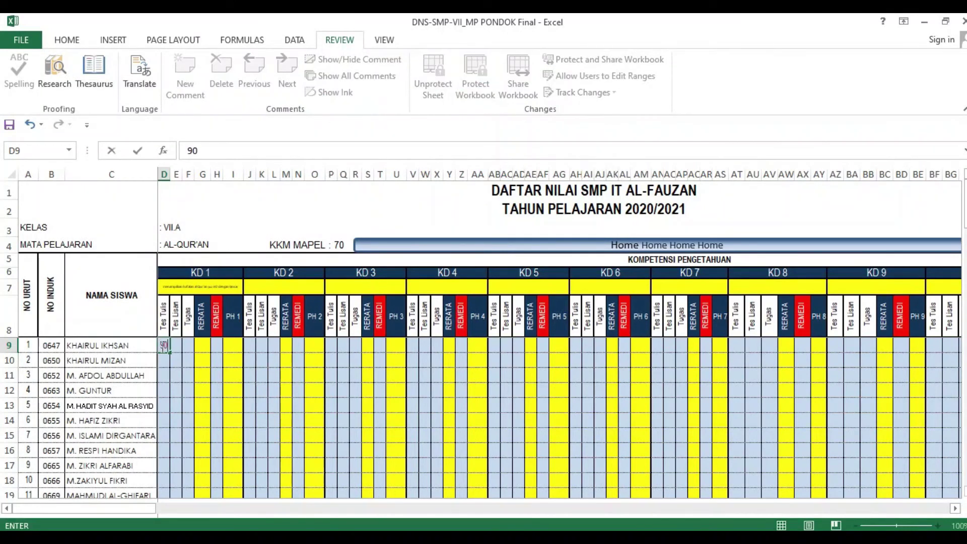
left_click(168, 354)
left_click(166, 357)
left_click(164, 343)
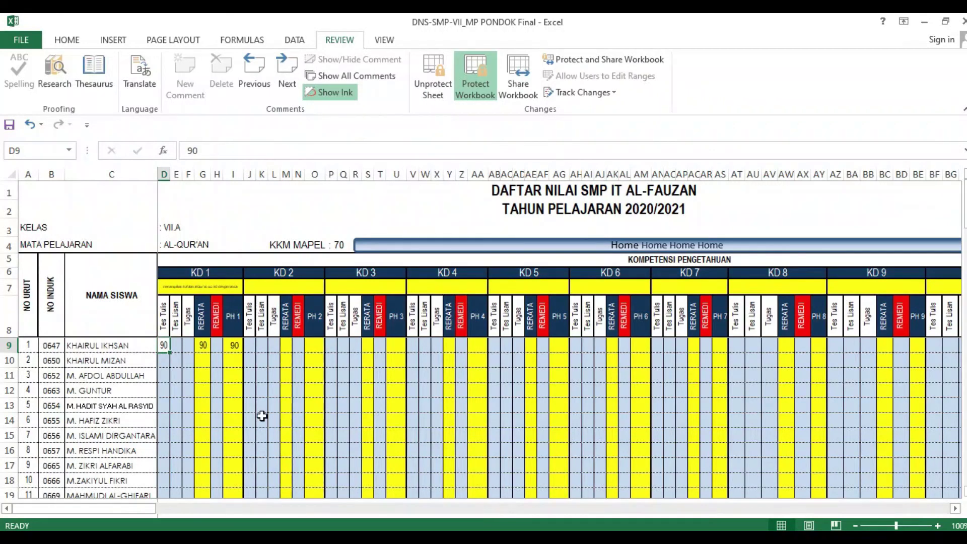
- Enter 90 for both the PTS and PAS scores of the first student
left_click_drag(133, 508, 247, 514)
left_click(419, 351)
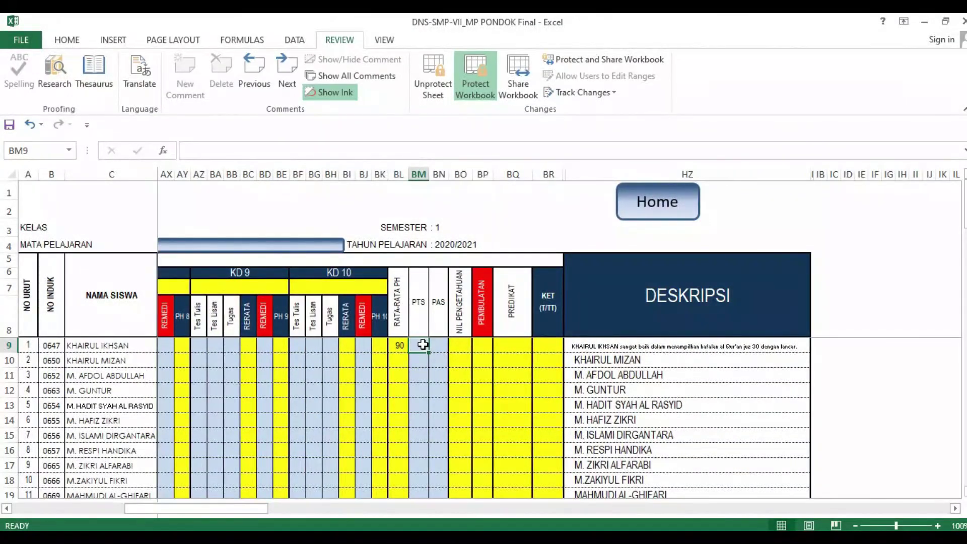
type("90")
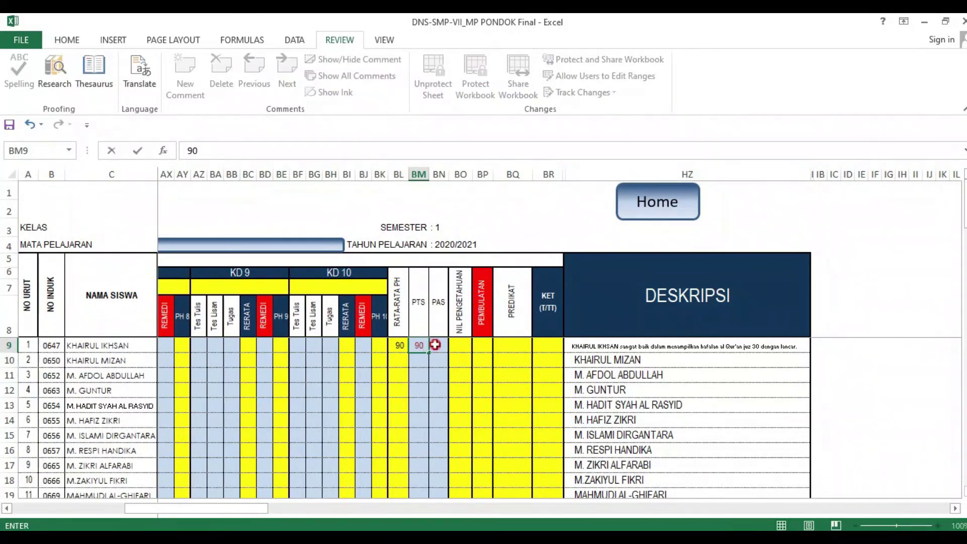
left_click(434, 345)
type("90")
key("Return")
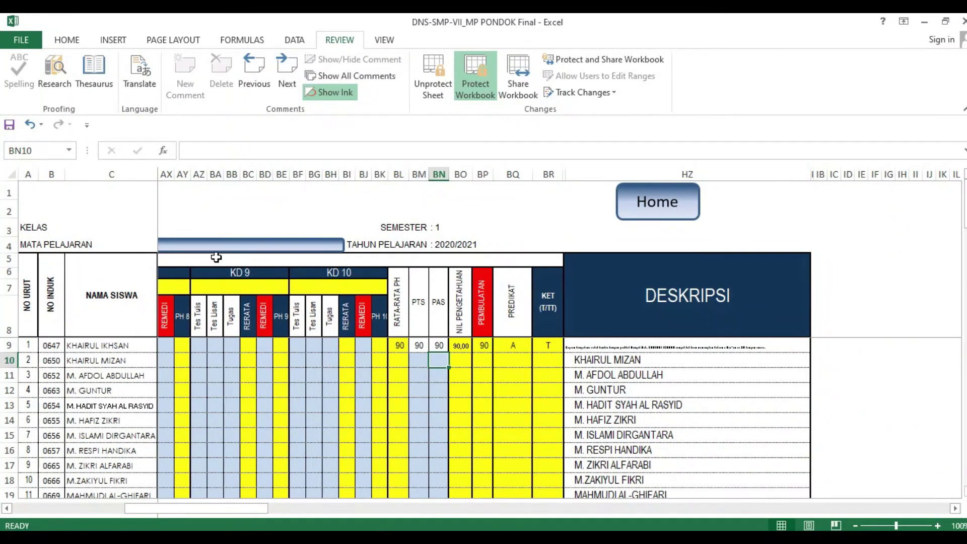
- Open the Keterampilan score sheet, clear the first student's KD 1 Kinerja-1 score, and undo the clearing
left_click_drag(210, 508, 116, 508)
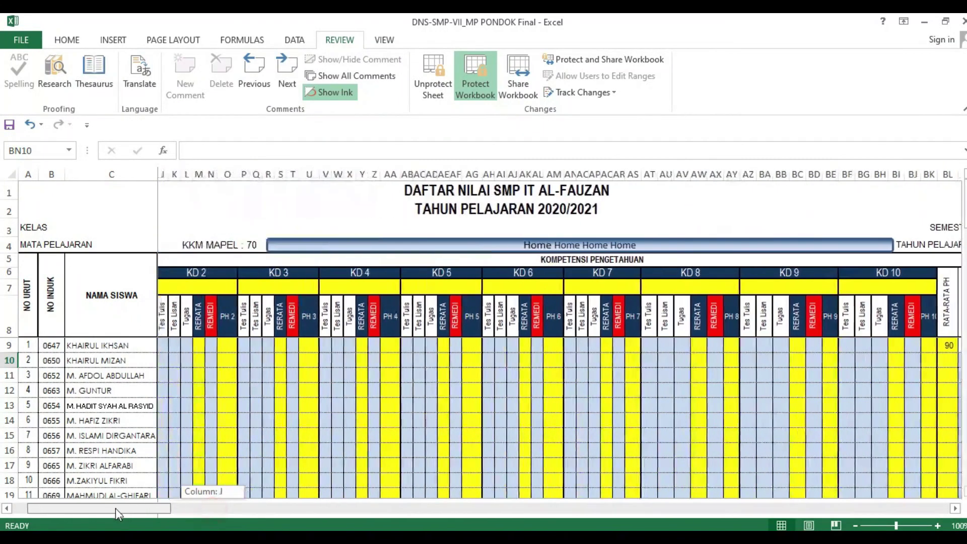
left_click(544, 252)
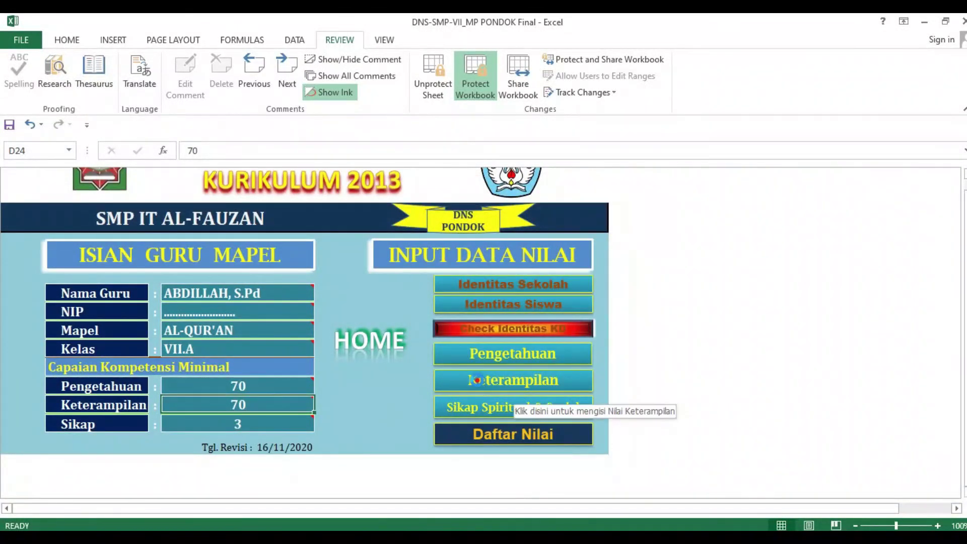
left_click(476, 381)
key("Delete")
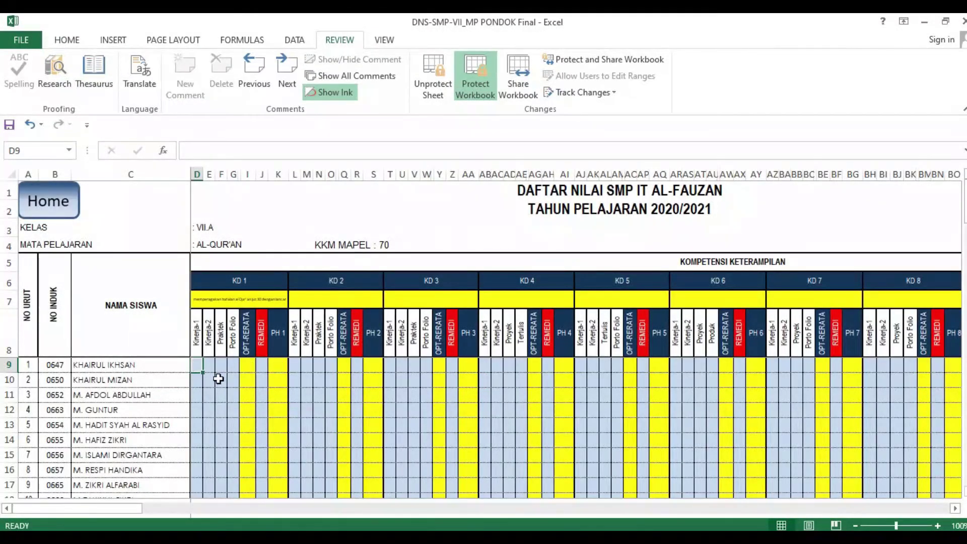
key("ctrl+z")
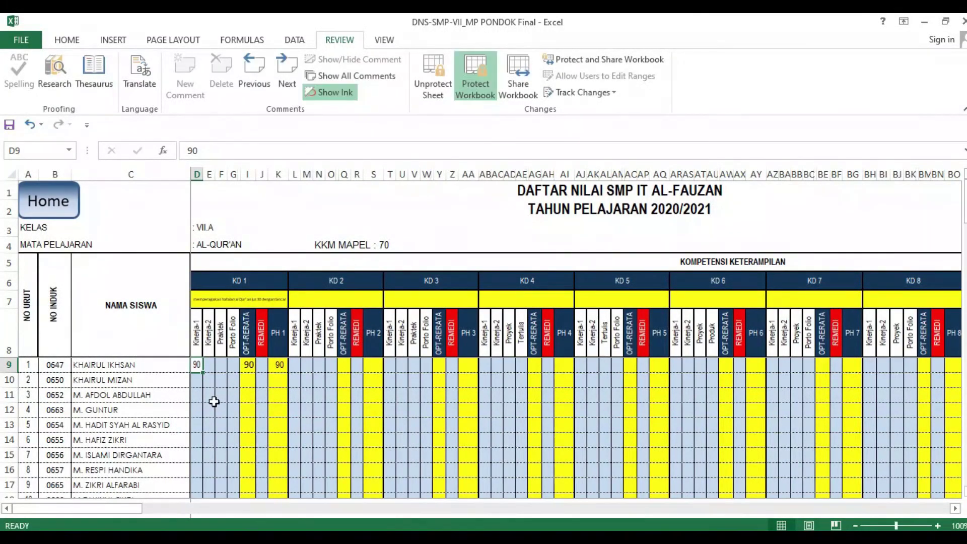
- Review the first student's scores, predicates and descriptions in the Daftar Nilai and return to the home page
left_click(60, 209)
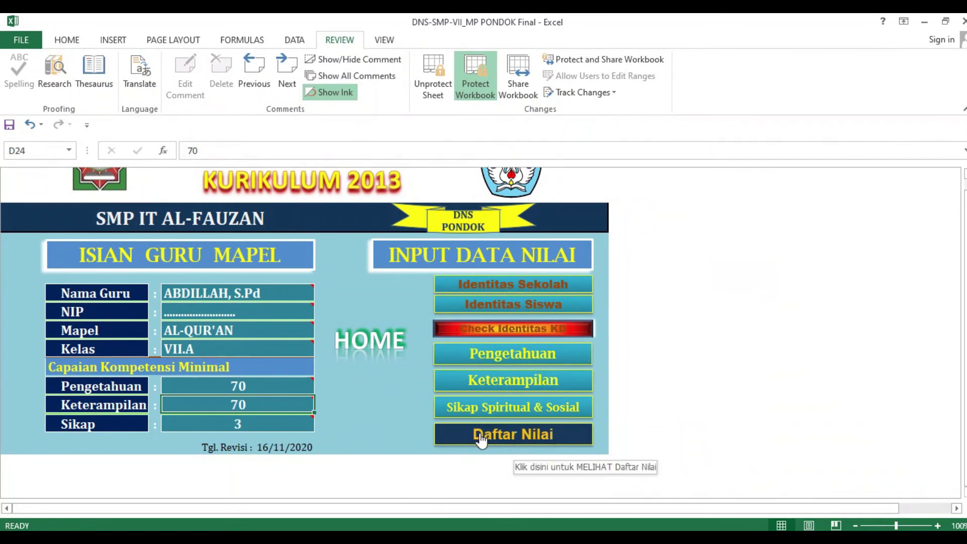
left_click(506, 437)
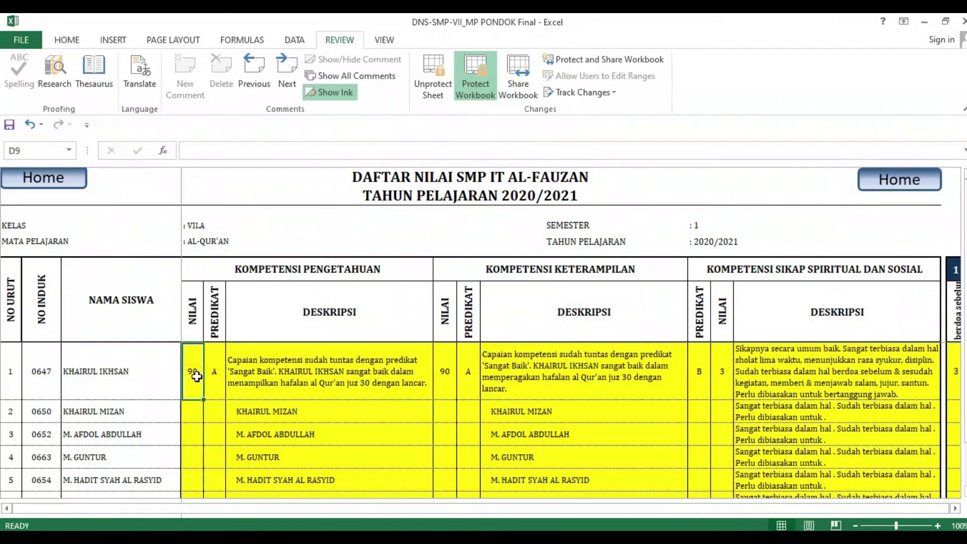
left_click(249, 371)
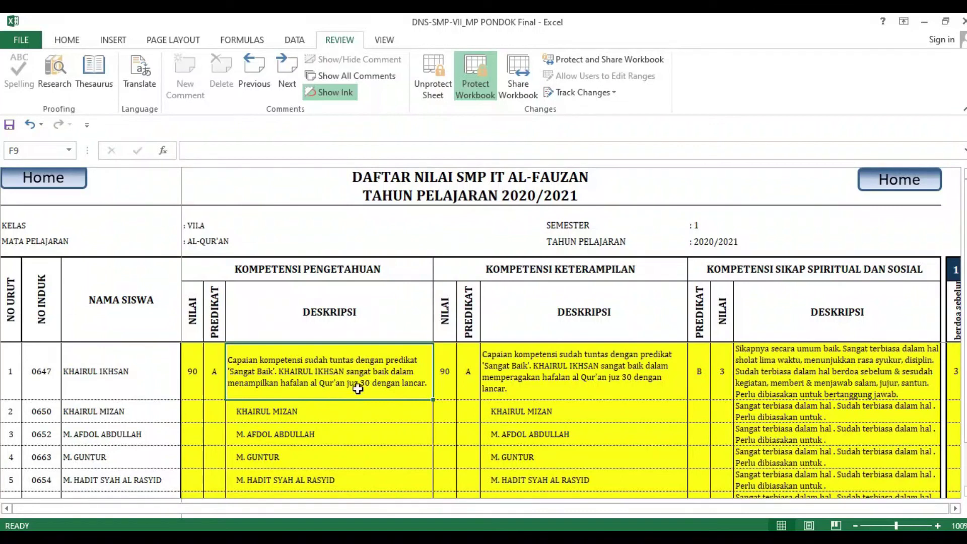
left_click(195, 383)
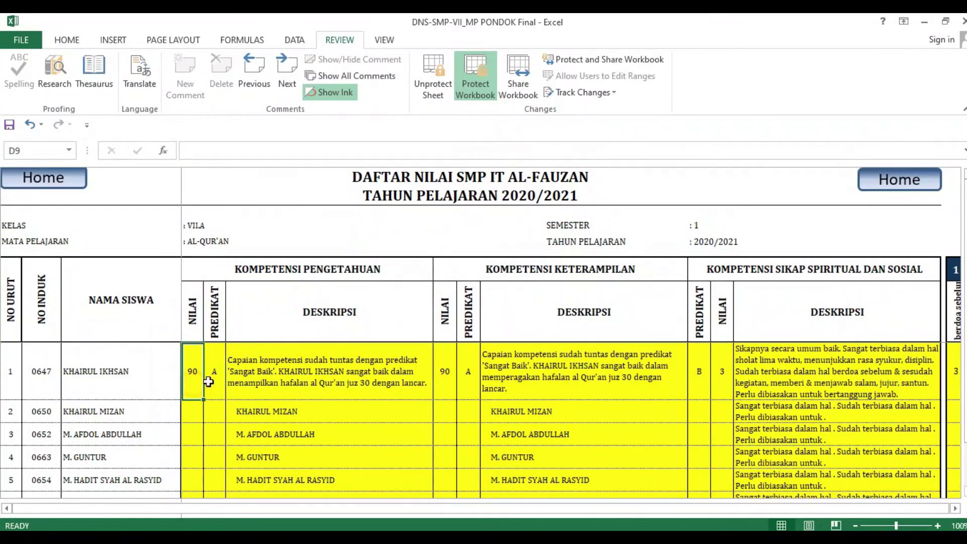
left_click(211, 381)
left_click(245, 382)
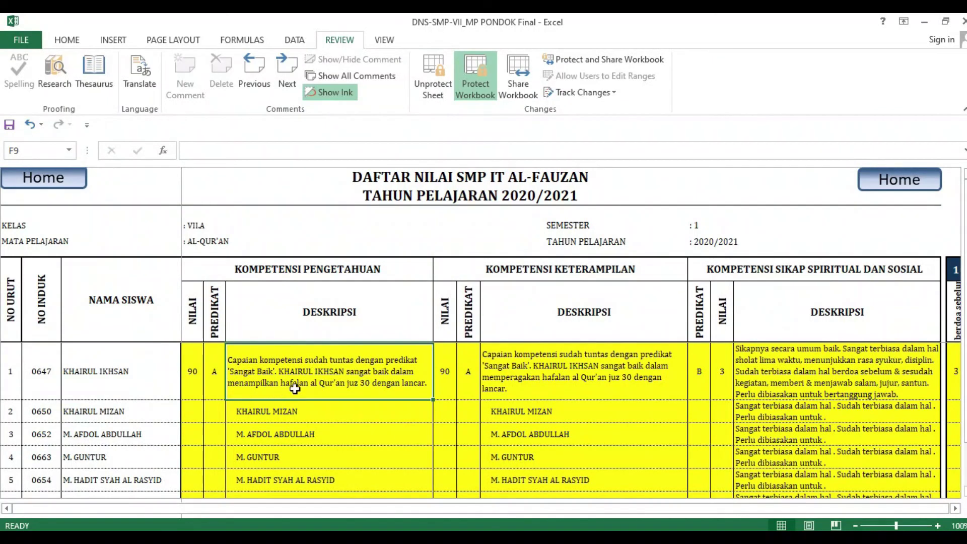
left_click(519, 363)
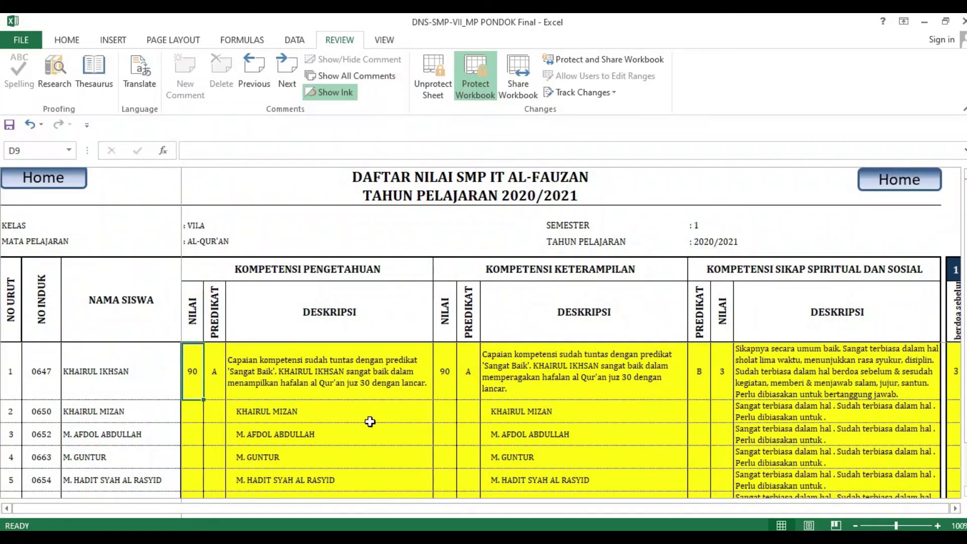
left_click_drag(55, 512, 31, 512)
left_click(70, 188)
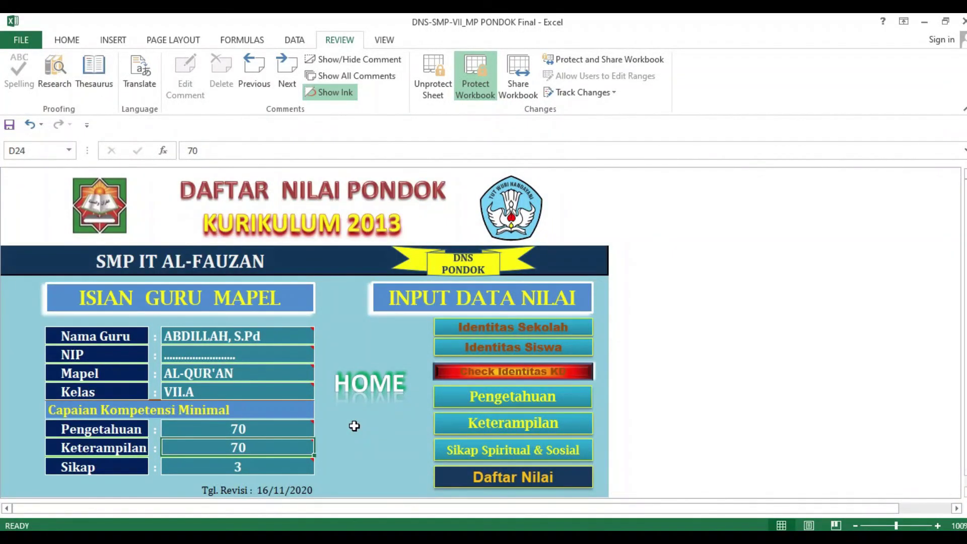